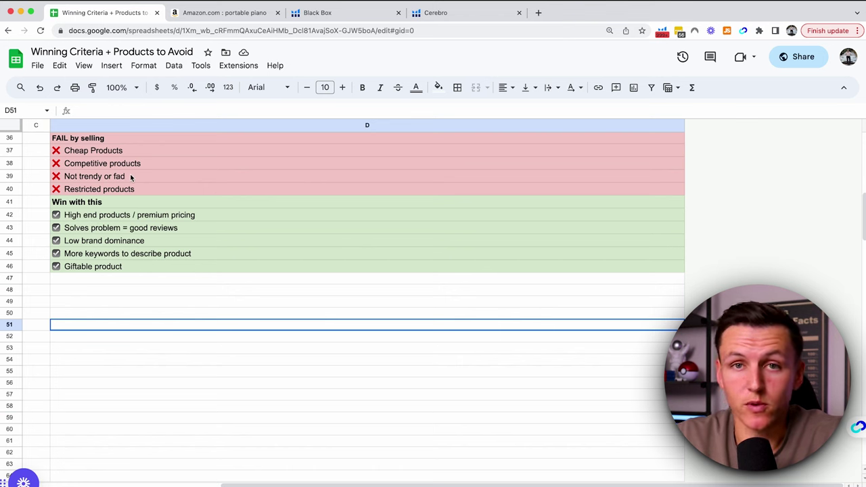
In the Helium 10 Black Box keyword search, set the price filter from 40 to 200.
{"action": "left_click", "coordinate": [335, 19]}
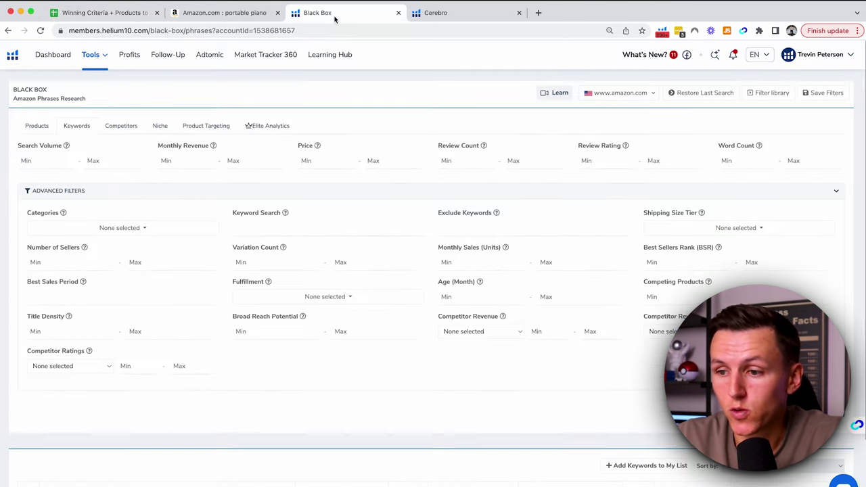
{"action": "left_click", "coordinate": [309, 159]}
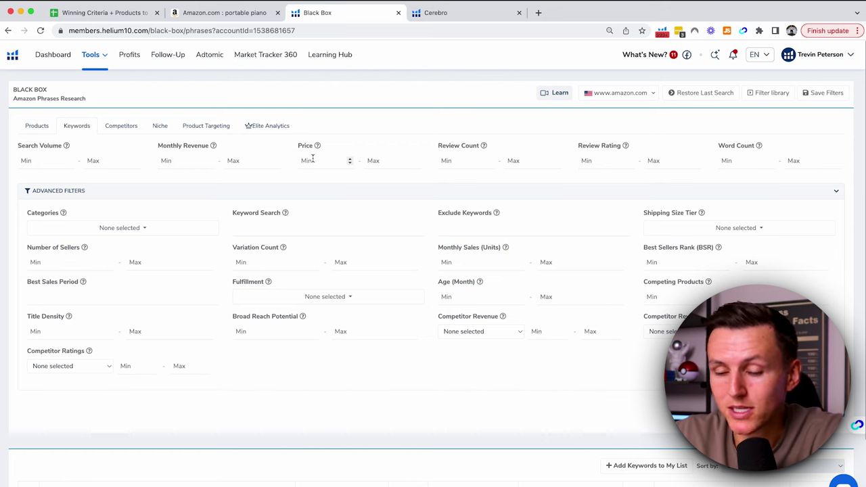
{"action": "type", "text": "40"}
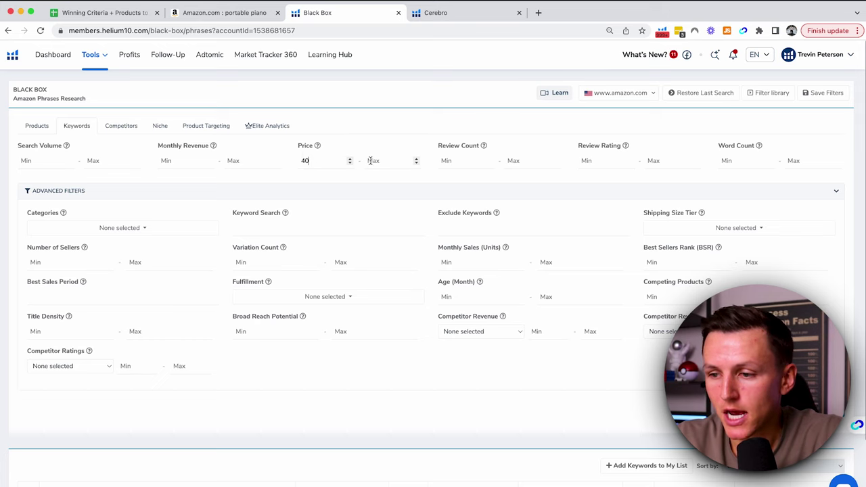
{"action": "left_click", "coordinate": [377, 161]}
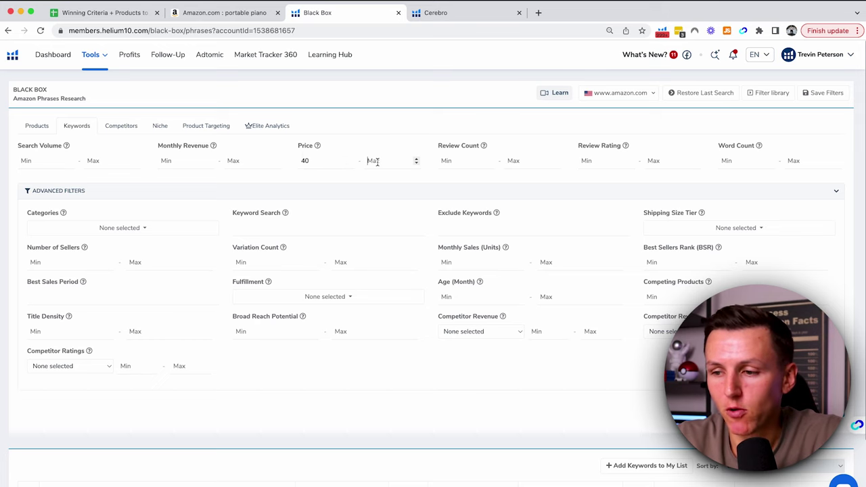
{"action": "type", "text": "200"}
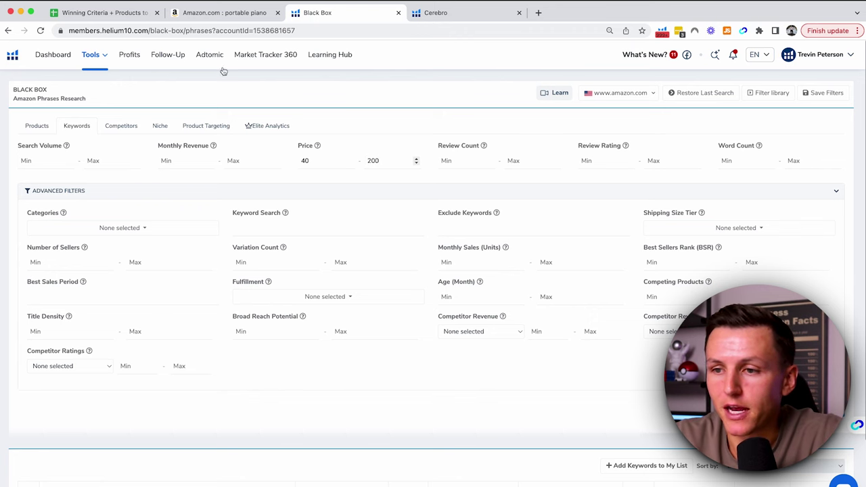
Check the competition criteria in the Google Sheets list, and set the maximum review count in Black Box to 500.
{"action": "left_click", "coordinate": [128, 20]}
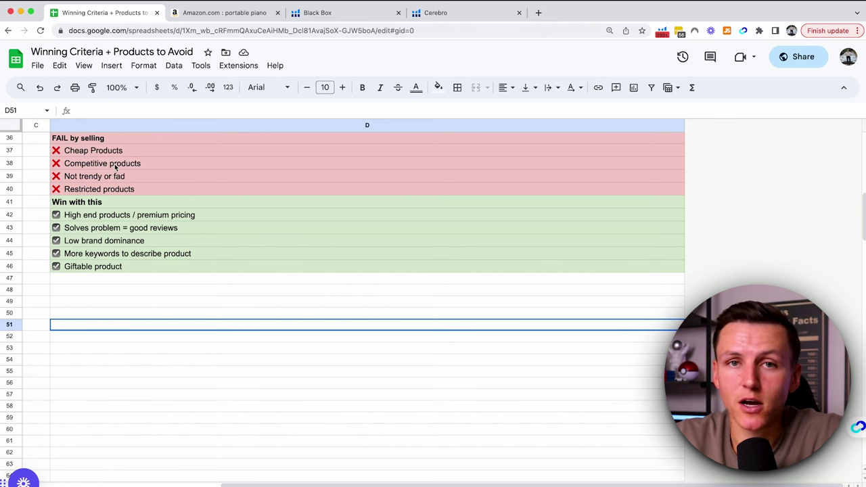
{"action": "left_click", "coordinate": [325, 14]}
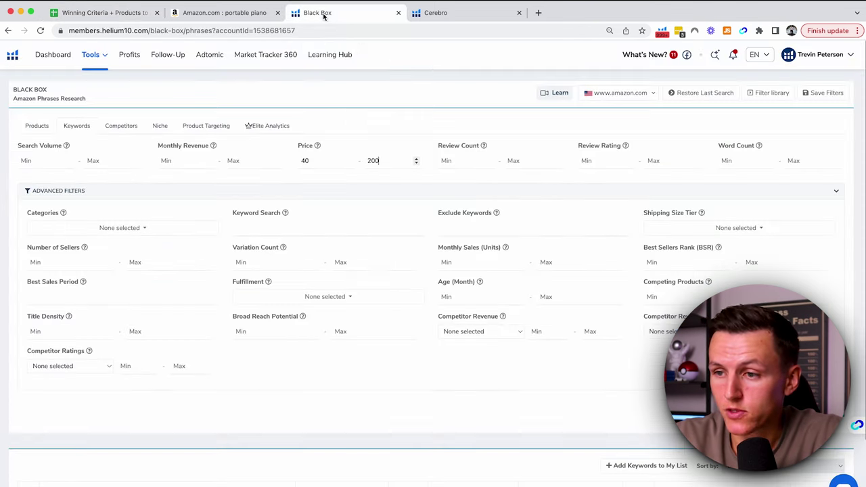
{"action": "left_click", "coordinate": [524, 160]}
{"action": "type", "text": "500"}
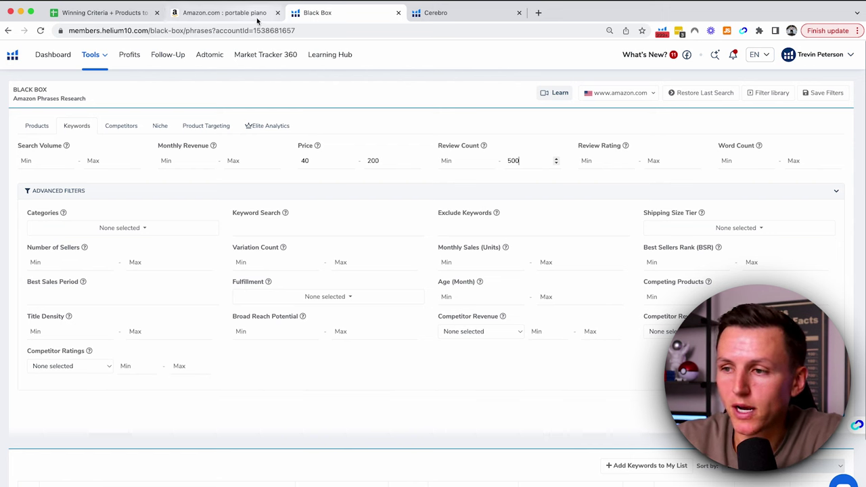
Restrict the Black Box keyword search to four product categories, including Kitchen & Dining, Office Products and Sports & Outdoors.
{"action": "left_click", "coordinate": [120, 14]}
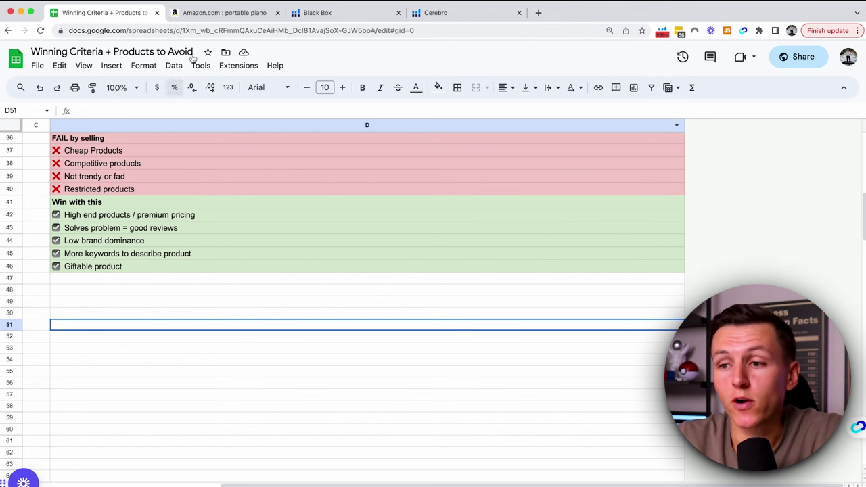
{"action": "left_click", "coordinate": [348, 16]}
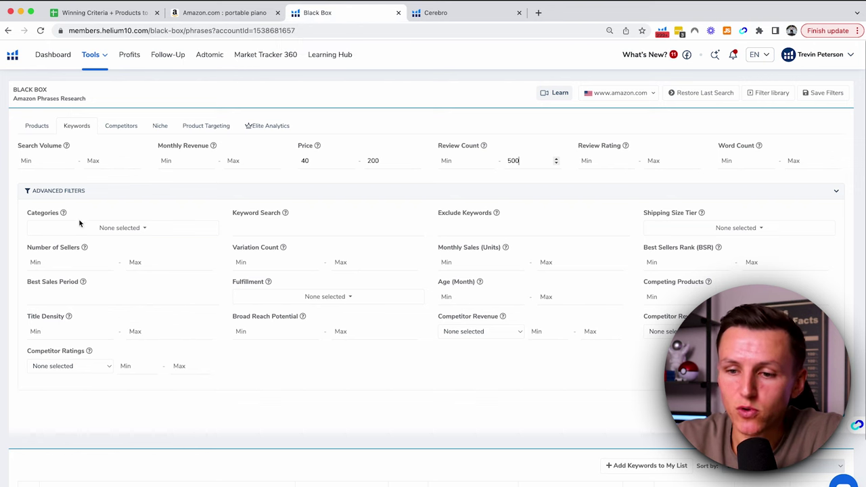
{"action": "left_click", "coordinate": [127, 230]}
{"action": "scroll", "coordinate": [83, 299], "scroll_direction": "down", "scroll_amount": 5}
{"action": "scroll", "coordinate": [83, 297], "scroll_direction": "down", "scroll_amount": 3}
{"action": "left_click", "coordinate": [82, 278]}
{"action": "scroll", "coordinate": [80, 295], "scroll_direction": "down", "scroll_amount": 1}
{"action": "left_click", "coordinate": [80, 299]}
{"action": "scroll", "coordinate": [81, 302], "scroll_direction": "down", "scroll_amount": 1}
{"action": "left_click", "coordinate": [82, 305]}
{"action": "scroll", "coordinate": [81, 308], "scroll_direction": "down", "scroll_amount": 1}
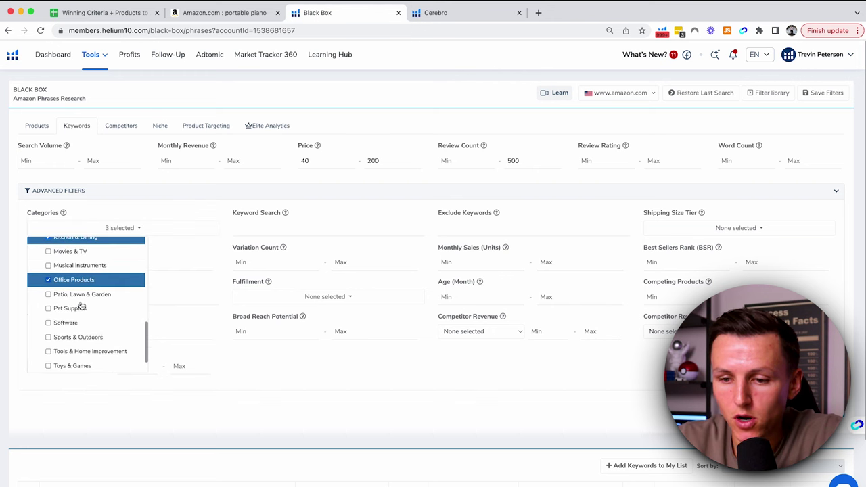
{"action": "scroll", "coordinate": [82, 308], "scroll_direction": "down", "scroll_amount": 1}
{"action": "left_click", "coordinate": [82, 306]}
{"action": "scroll", "coordinate": [101, 298], "scroll_direction": "up", "scroll_amount": 2}
{"action": "scroll", "coordinate": [101, 297], "scroll_direction": "up", "scroll_amount": 5}
{"action": "scroll", "coordinate": [101, 298], "scroll_direction": "up", "scroll_amount": 1}
Check the winning criteria in the Google Sheets list, and set the maximum review rating in Black Box to 4.2.
{"action": "left_click", "coordinate": [126, 13]}
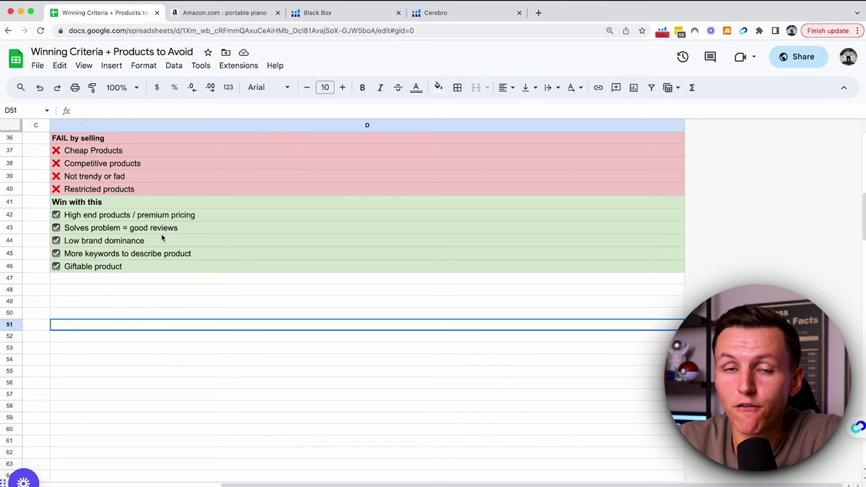
{"action": "left_click", "coordinate": [313, 14]}
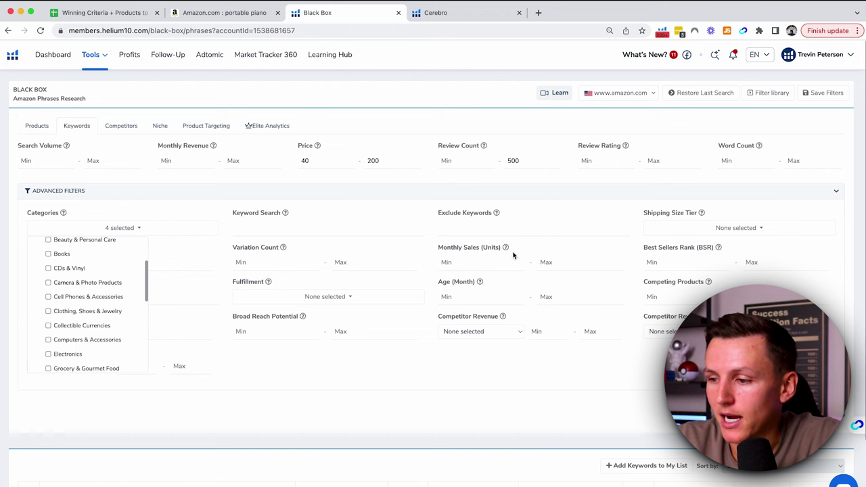
{"action": "left_click", "coordinate": [654, 160]}
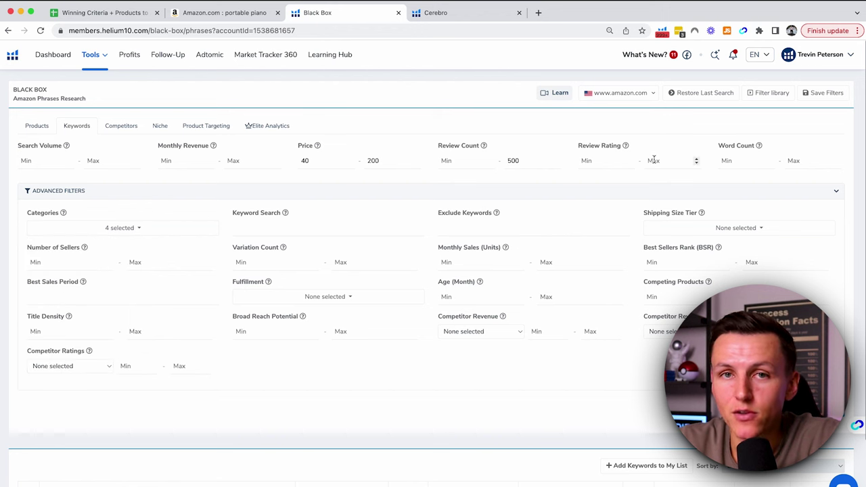
{"action": "type", "text": "4.2"}
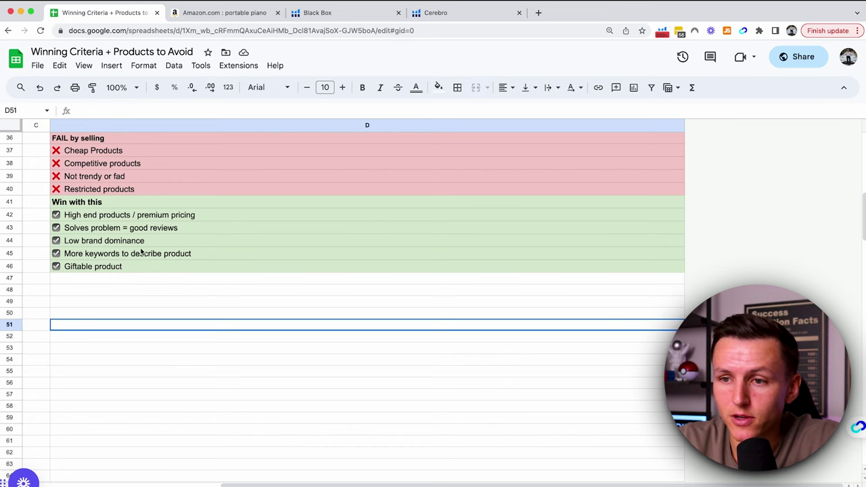
Set the minimum search volume in Black Box to 2000.
{"action": "left_click", "coordinate": [318, 12]}
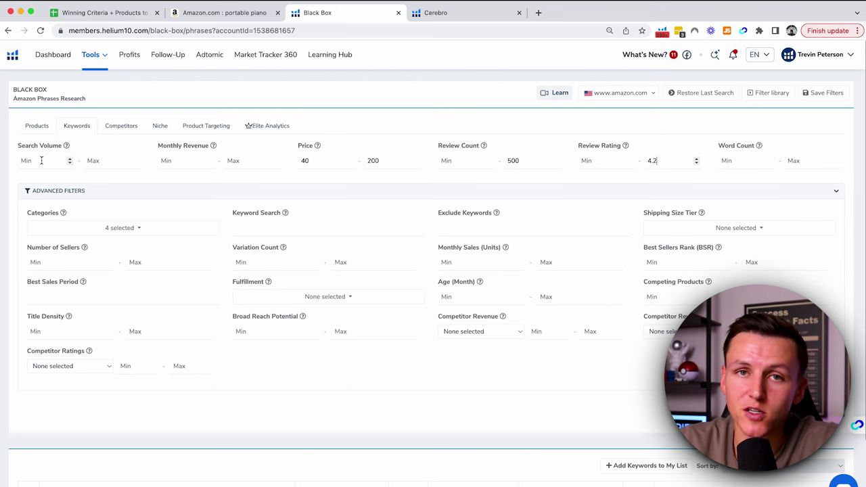
{"action": "left_click", "coordinate": [42, 160]}
{"action": "type", "text": "25"}
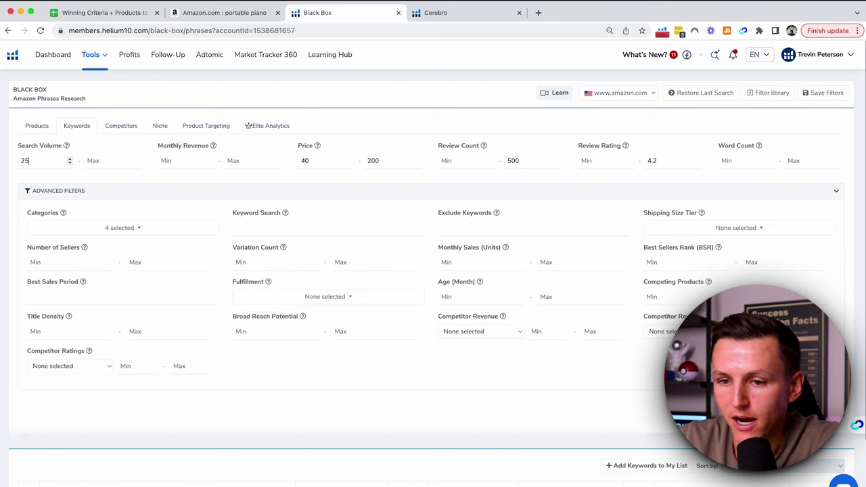
{"action": "key", "text": "BackSpace"}
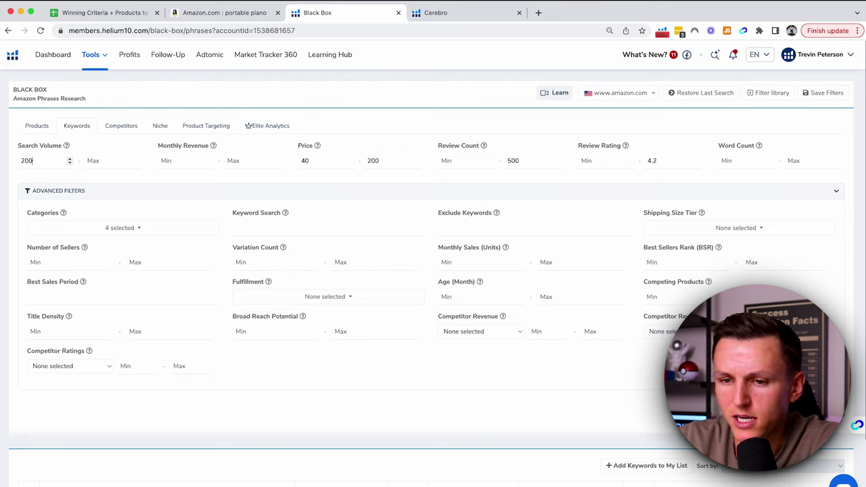
{"action": "type", "text": "000"}
Set the minimum monthly revenue to 7000 and run the keyword search.
{"action": "left_click", "coordinate": [167, 161]}
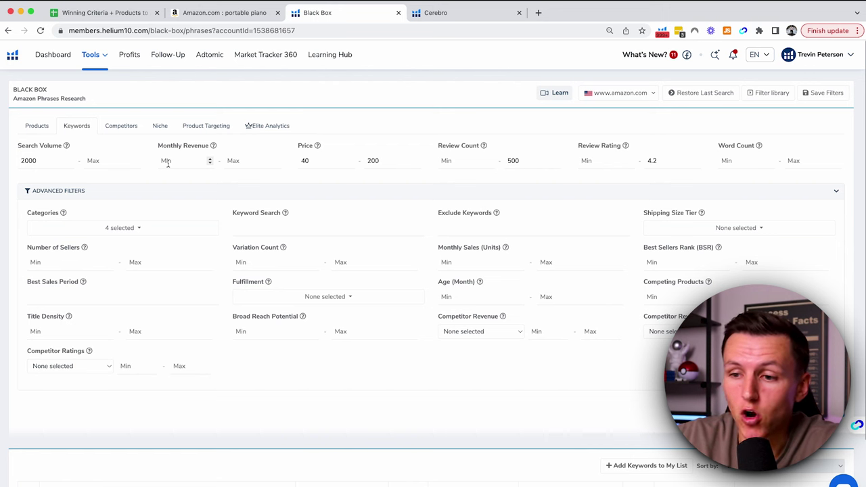
{"action": "type", "text": "7000"}
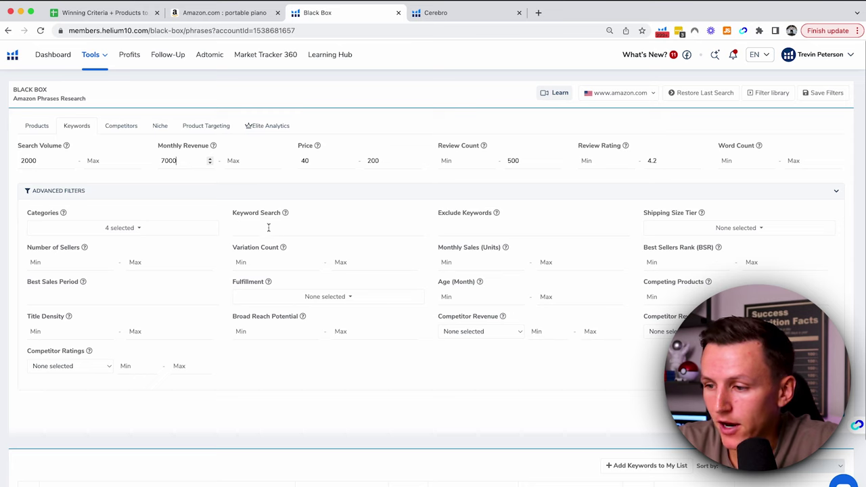
{"action": "scroll", "coordinate": [274, 231], "scroll_direction": "down", "scroll_amount": 1}
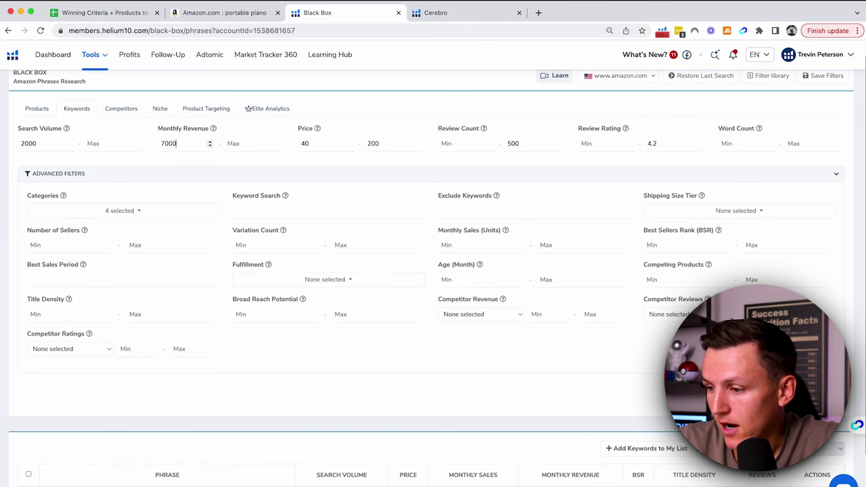
{"action": "key", "text": "Return"}
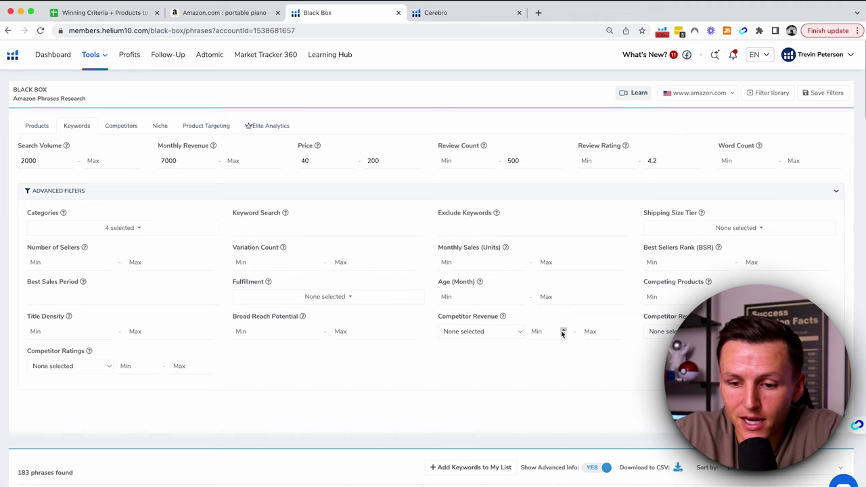
Examine the number of phrases found and the sales figures of the first results.
{"action": "scroll", "coordinate": [392, 373], "scroll_direction": "down", "scroll_amount": 3}
{"action": "left_click_drag", "start_coordinate": [17, 396], "coordinate": [76, 394]}
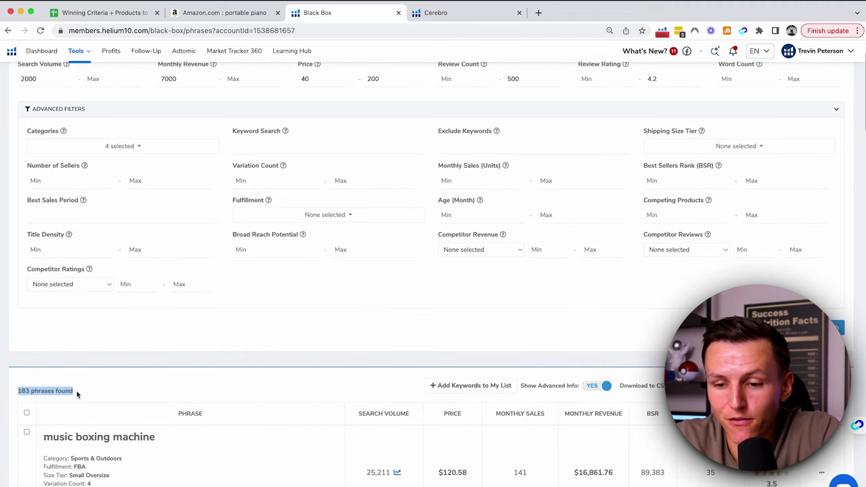
{"action": "scroll", "coordinate": [148, 274], "scroll_direction": "down", "scroll_amount": 3}
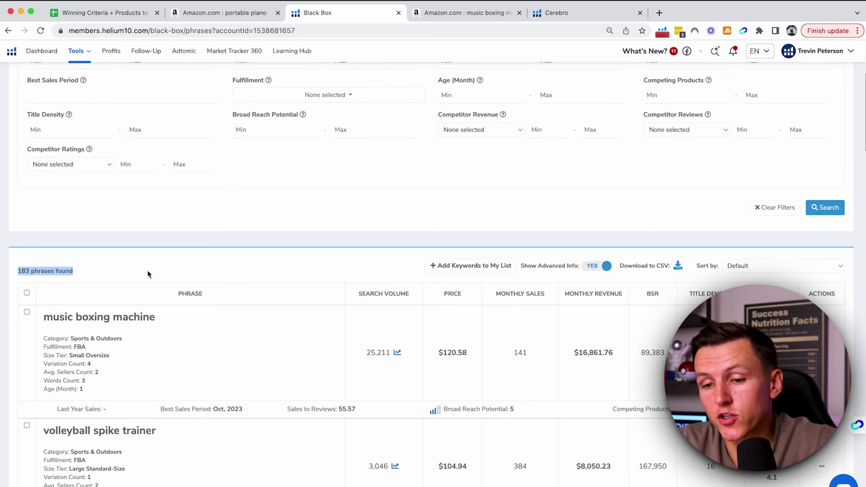
{"action": "scroll", "coordinate": [148, 274], "scroll_direction": "down", "scroll_amount": 3}
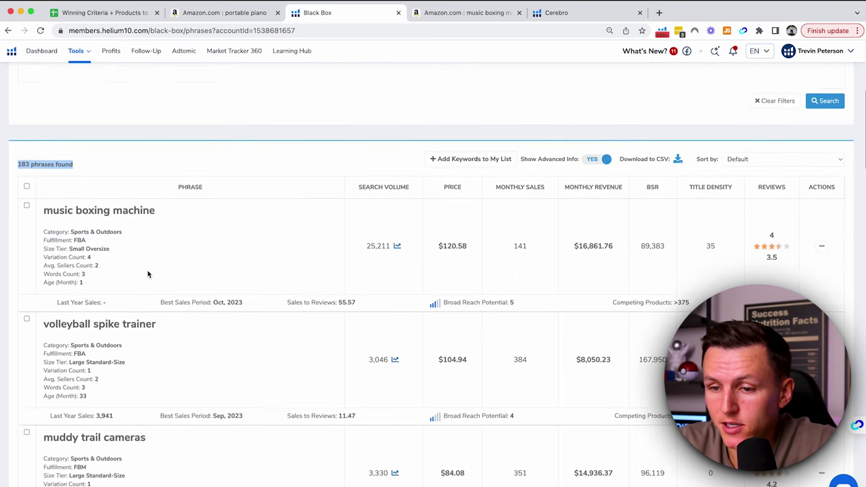
{"action": "scroll", "coordinate": [148, 274], "scroll_direction": "down", "scroll_amount": 1}
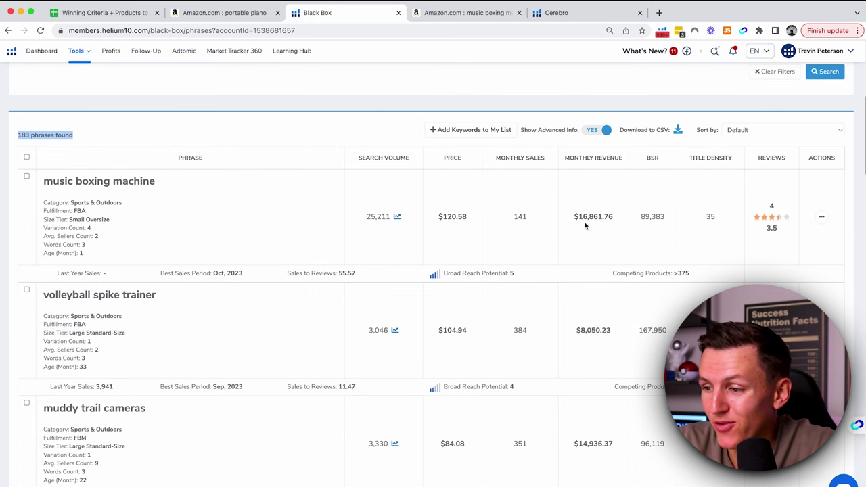
Open the Amazon search results for the phrase "music boxing machine" from its result row.
{"action": "left_click", "coordinate": [530, 190]}
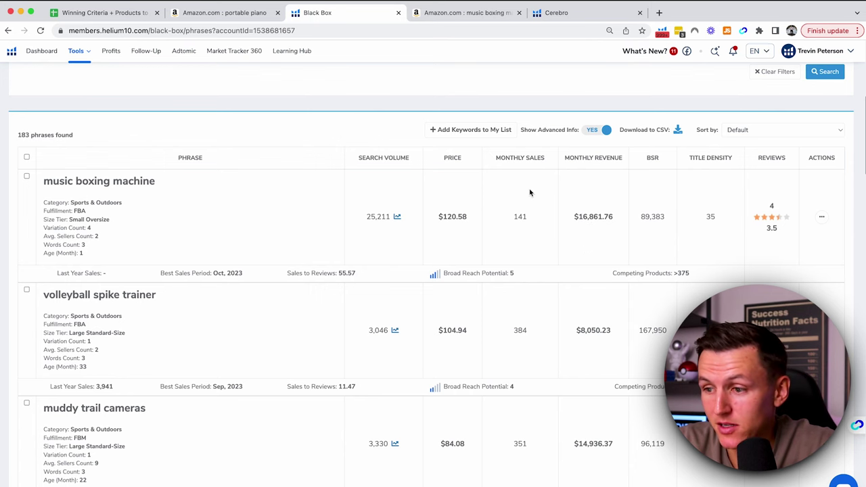
{"action": "left_click", "coordinate": [821, 217]}
{"action": "left_click", "coordinate": [794, 237]}
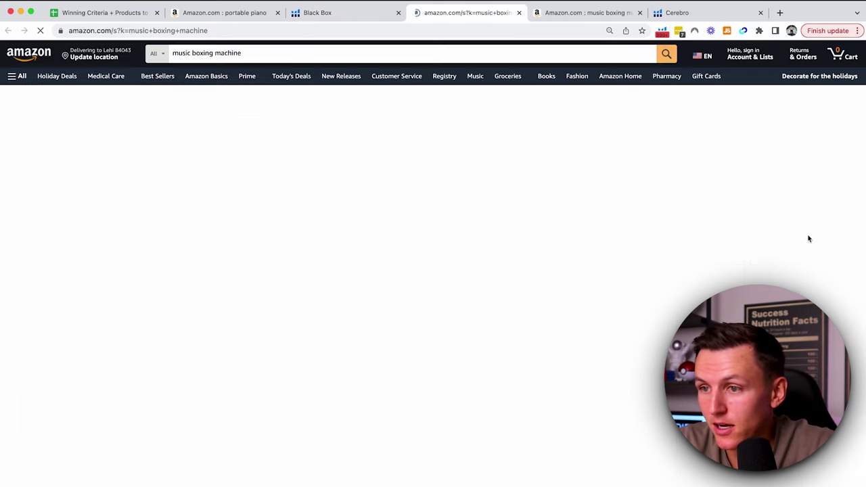
Examine the Amazon listings for music boxing machines, comparing their prices, ratings, review counts and recent purchases.
{"action": "scroll", "coordinate": [561, 232], "scroll_direction": "down", "scroll_amount": 3}
{"action": "scroll", "coordinate": [561, 232], "scroll_direction": "down", "scroll_amount": 3}
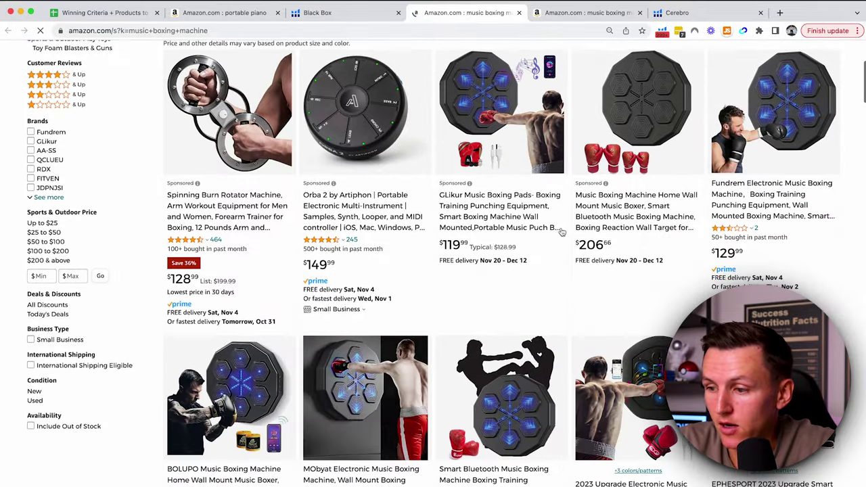
{"action": "scroll", "coordinate": [561, 233], "scroll_direction": "up", "scroll_amount": 3}
{"action": "scroll", "coordinate": [252, 327], "scroll_direction": "down", "scroll_amount": 3}
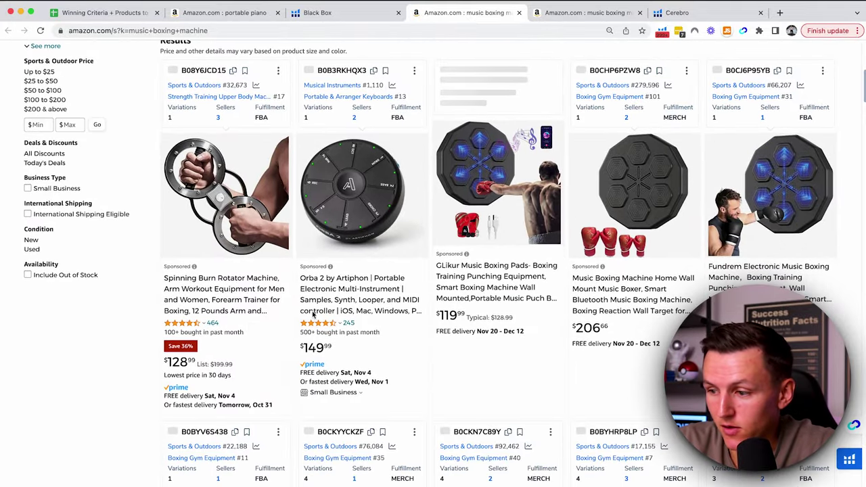
{"action": "scroll", "coordinate": [472, 294], "scroll_direction": "down", "scroll_amount": 3}
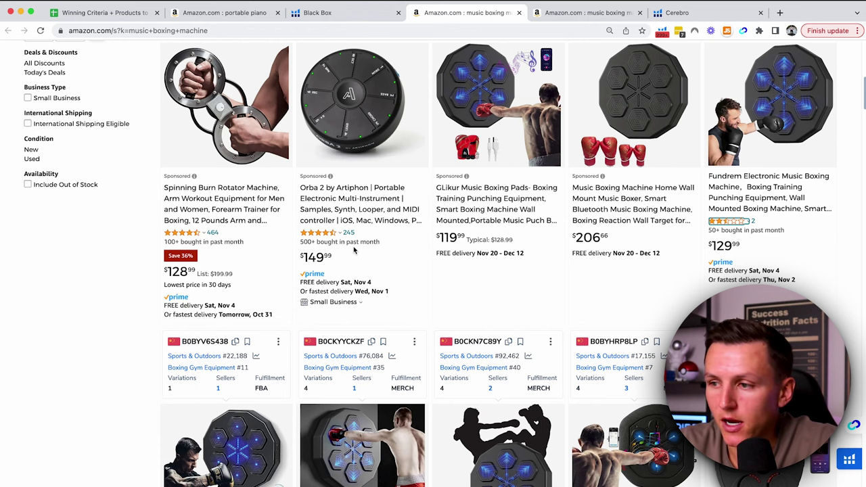
{"action": "scroll", "coordinate": [354, 251], "scroll_direction": "up", "scroll_amount": 1}
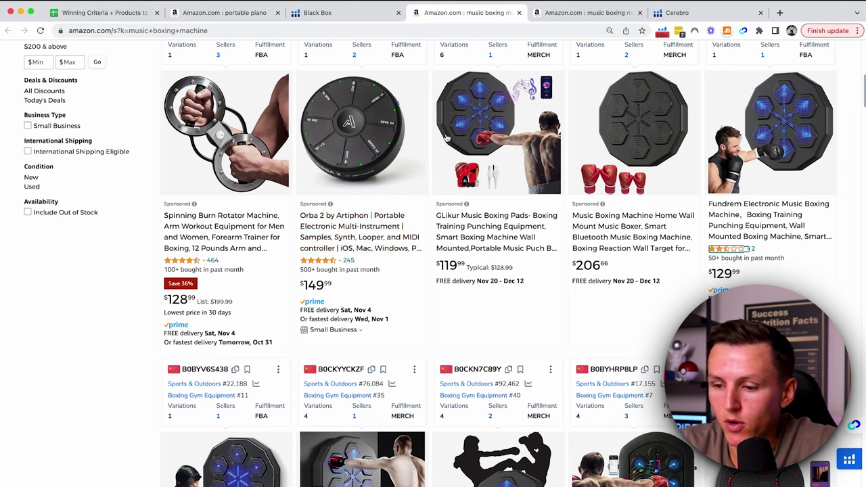
{"action": "scroll", "coordinate": [446, 138], "scroll_direction": "down", "scroll_amount": 5}
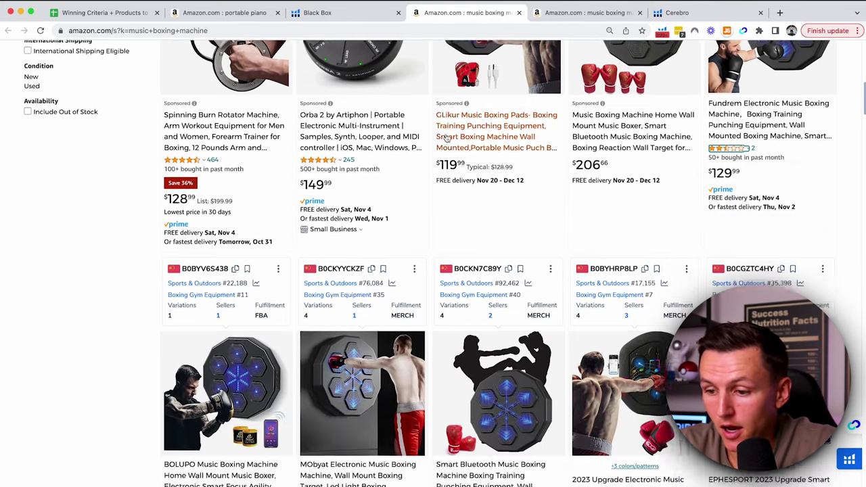
{"action": "scroll", "coordinate": [446, 133], "scroll_direction": "down", "scroll_amount": 3}
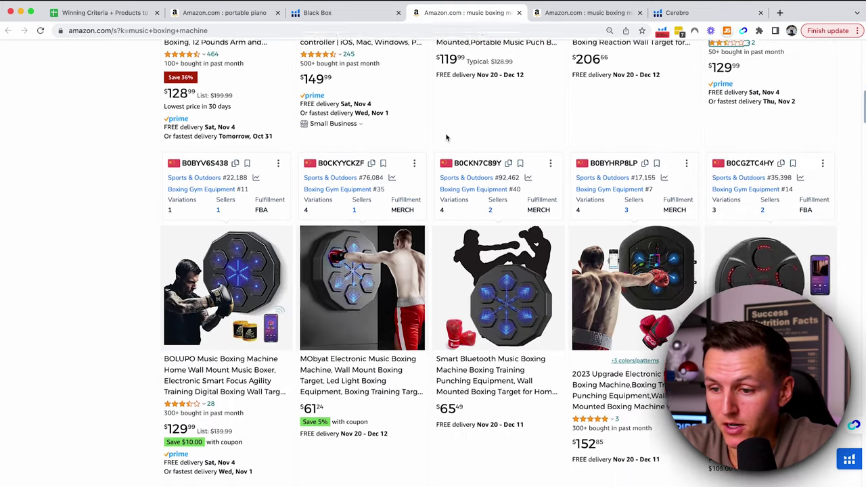
{"action": "scroll", "coordinate": [446, 137], "scroll_direction": "down", "scroll_amount": 3}
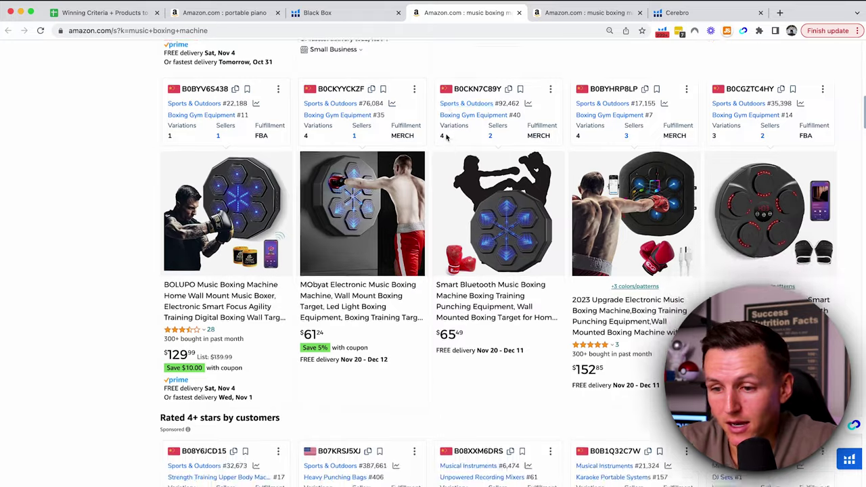
Check the rating breakdown of the BOLUPO music boxing machine and return to the Black Box keyword results.
{"action": "mouse_move", "coordinate": [211, 295]}
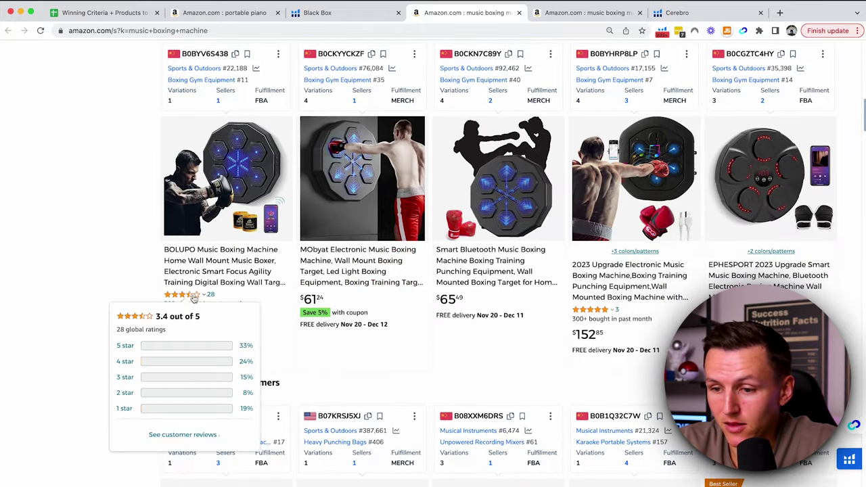
{"action": "scroll", "coordinate": [215, 295], "scroll_direction": "up", "scroll_amount": 8}
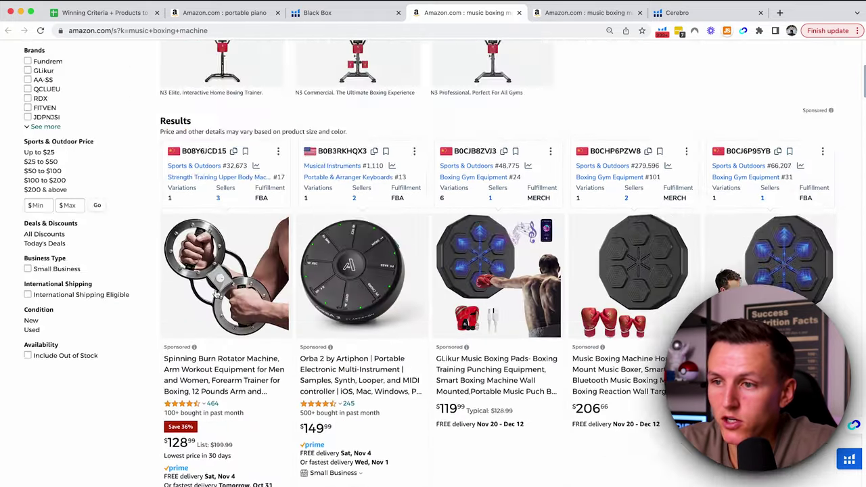
{"action": "left_click", "coordinate": [335, 12]}
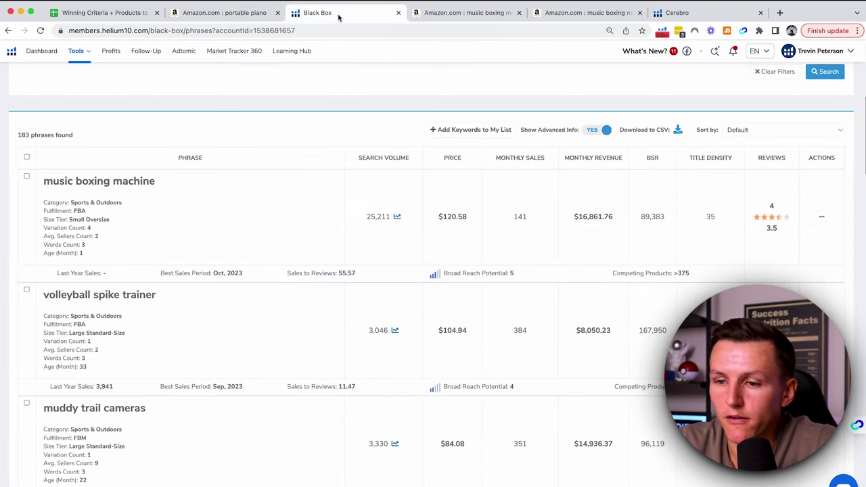
{"action": "scroll", "coordinate": [192, 281], "scroll_direction": "down", "scroll_amount": 1}
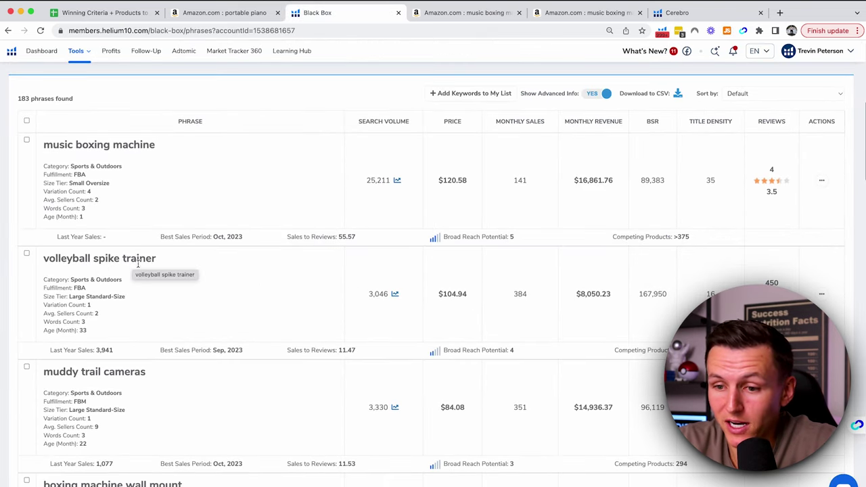
Check the review count for "volleyball spike trainer" and open the phrase's Amazon search results from its row.
{"action": "double_click", "coordinate": [769, 282]}
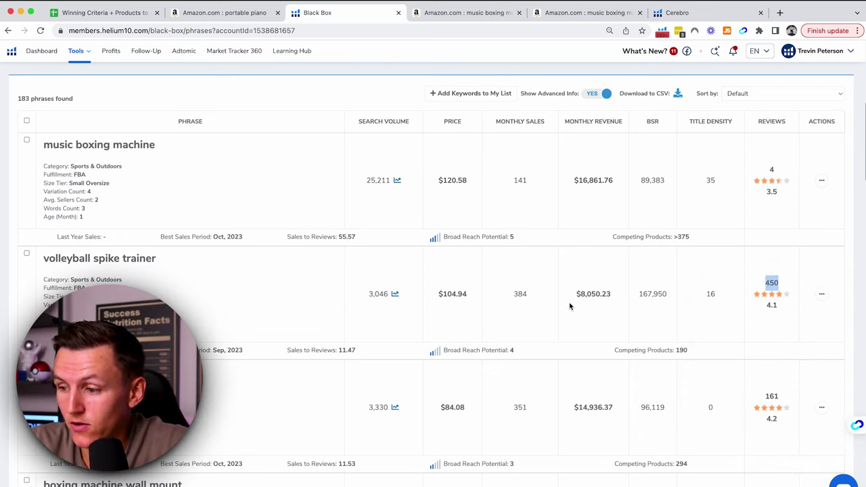
{"action": "left_click", "coordinate": [823, 295]}
{"action": "left_click", "coordinate": [771, 314]}
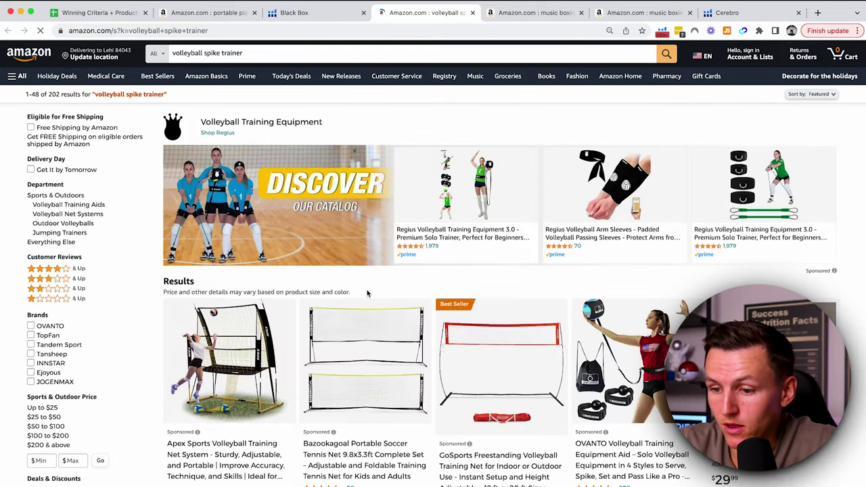
Examine the volleyball spike trainer listings, comparing prices, rating breakdowns, review counts and recent purchases.
{"action": "scroll", "coordinate": [368, 293], "scroll_direction": "down", "scroll_amount": 3}
{"action": "scroll", "coordinate": [367, 293], "scroll_direction": "down", "scroll_amount": 5}
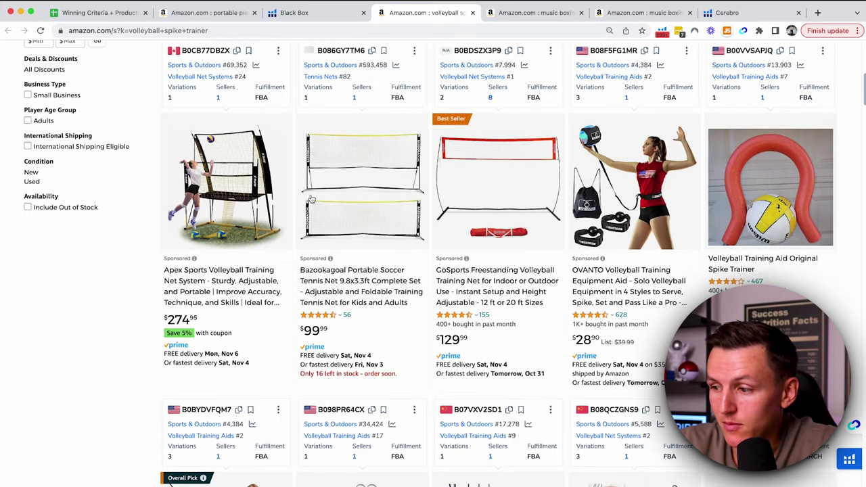
{"action": "scroll", "coordinate": [310, 198], "scroll_direction": "down", "scroll_amount": 5}
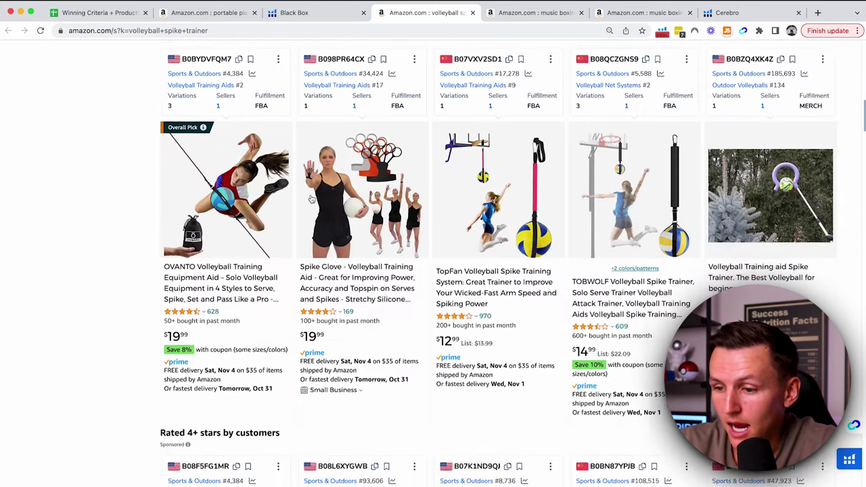
{"action": "mouse_move", "coordinate": [330, 311]}
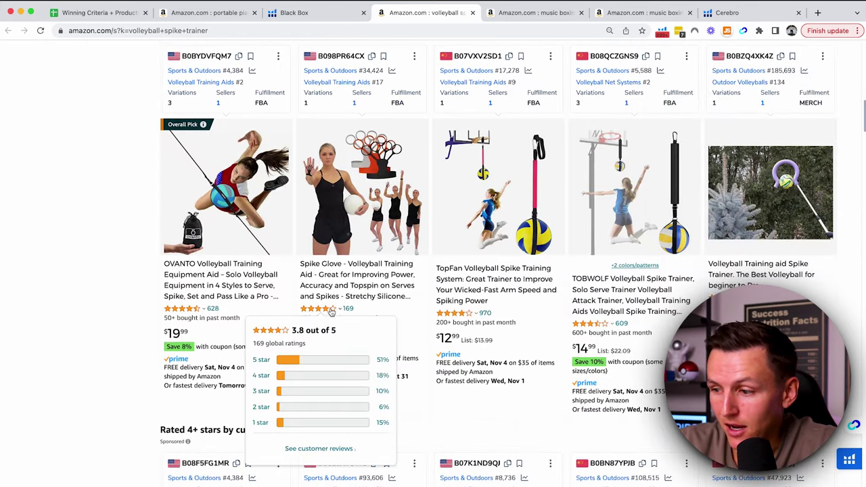
{"action": "mouse_move", "coordinate": [609, 322]}
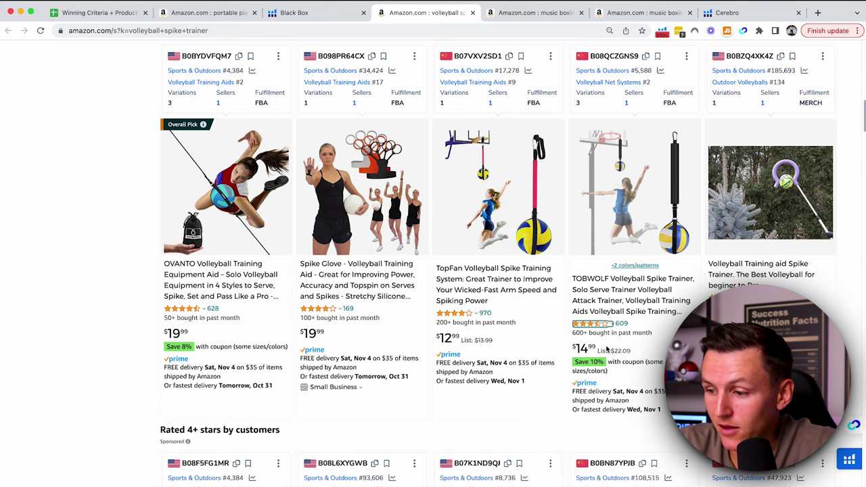
{"action": "left_click_drag", "start_coordinate": [580, 335], "coordinate": [652, 333]}
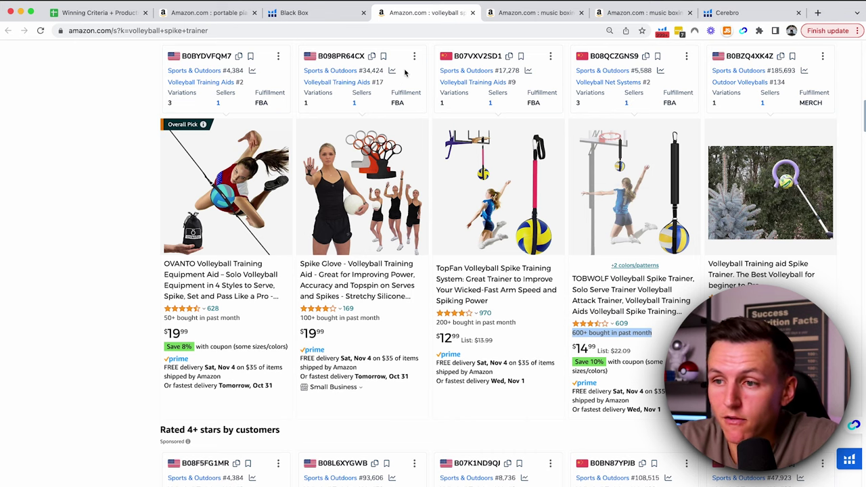
Return to the Black Box keyword results and open the Amazon search results for "soccer rebounder" from its row.
{"action": "left_click", "coordinate": [321, 14]}
{"action": "scroll", "coordinate": [284, 168], "scroll_direction": "down", "scroll_amount": 5}
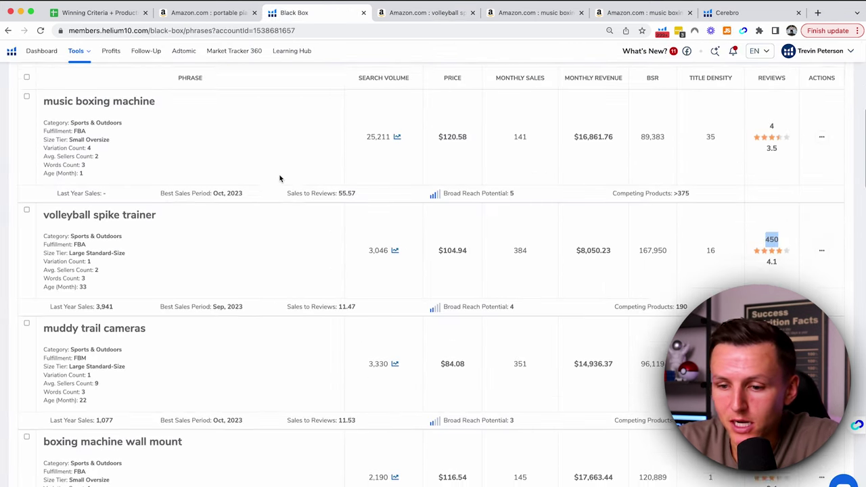
{"action": "scroll", "coordinate": [280, 178], "scroll_direction": "down", "scroll_amount": 5}
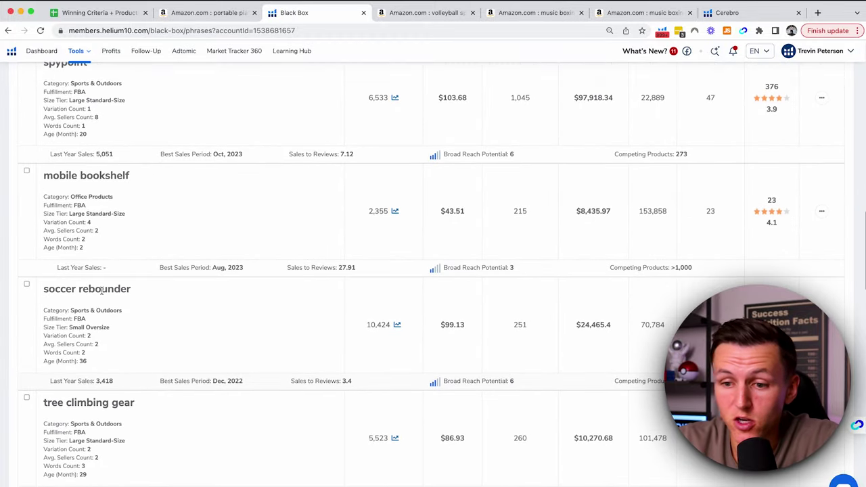
{"action": "scroll", "coordinate": [154, 301], "scroll_direction": "down", "scroll_amount": 1}
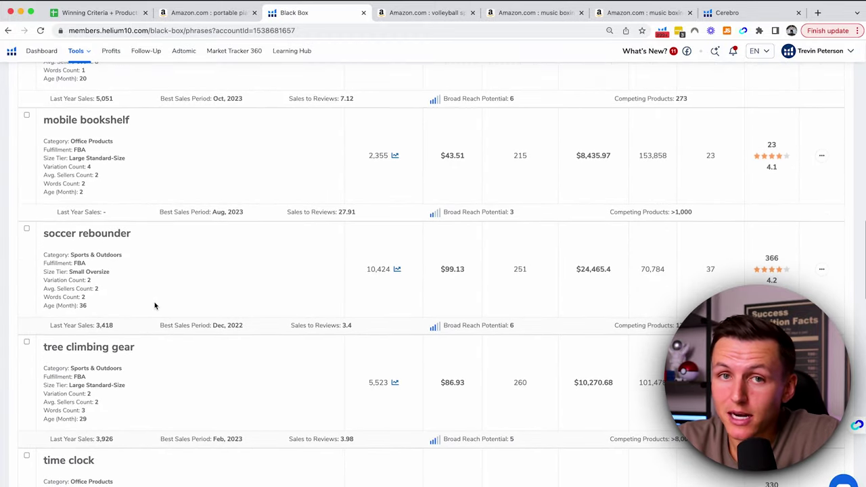
{"action": "left_click", "coordinate": [821, 268]}
{"action": "left_click", "coordinate": [785, 288]}
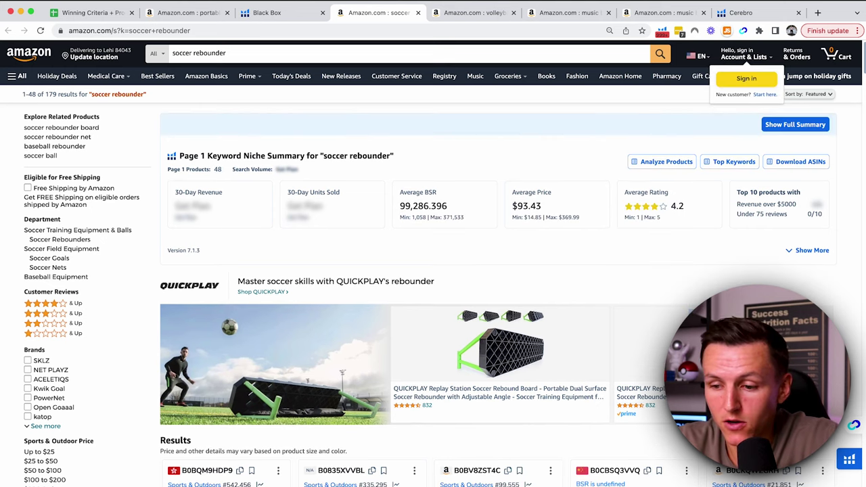
Examine the soccer rebounder listings, comparing their prices, star ratings, review counts and recent purchases.
{"action": "scroll", "coordinate": [733, 285], "scroll_direction": "down", "scroll_amount": 5}
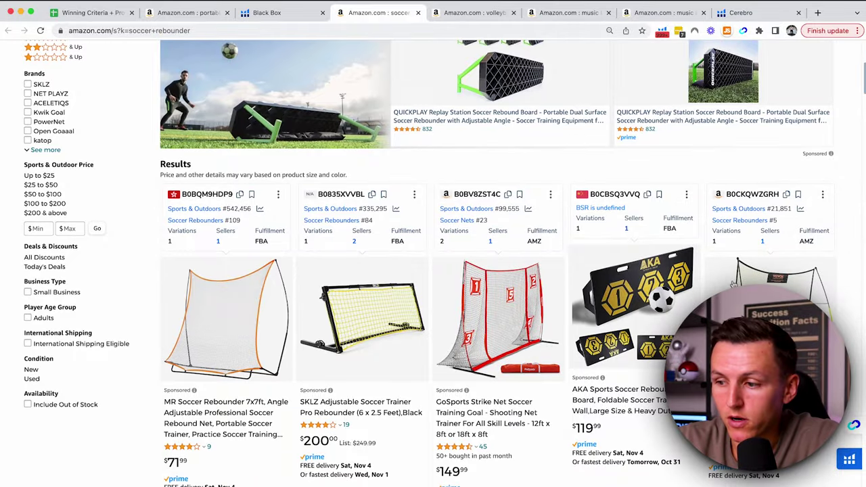
{"action": "scroll", "coordinate": [733, 284], "scroll_direction": "down", "scroll_amount": 1}
{"action": "scroll", "coordinate": [732, 285], "scroll_direction": "down", "scroll_amount": 1}
{"action": "scroll", "coordinate": [541, 350], "scroll_direction": "down", "scroll_amount": 1}
{"action": "mouse_move", "coordinate": [196, 306]}
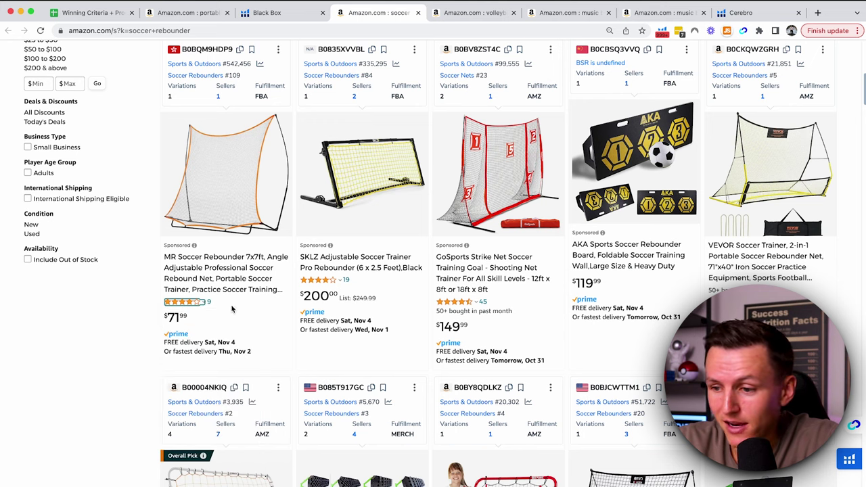
{"action": "mouse_move", "coordinate": [335, 284]}
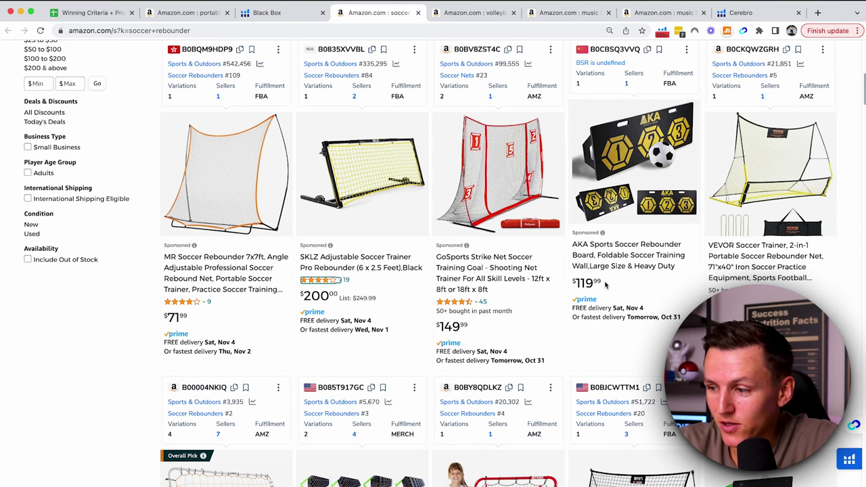
{"action": "scroll", "coordinate": [747, 279], "scroll_direction": "down", "scroll_amount": 3}
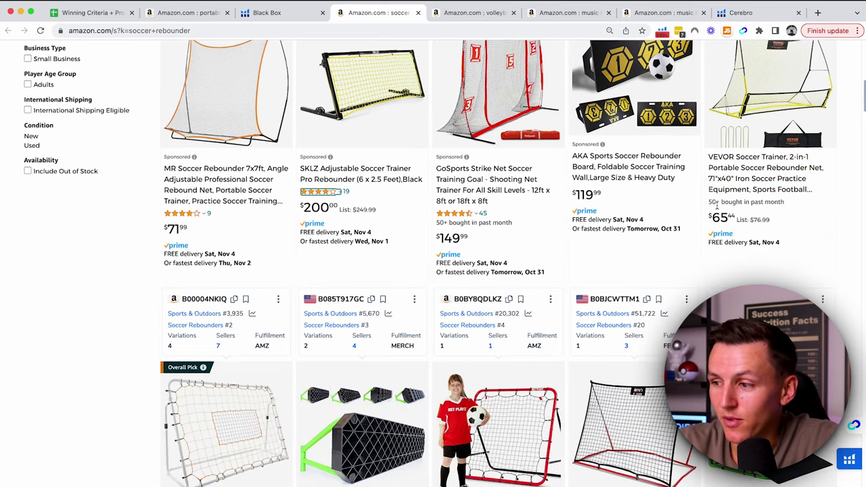
{"action": "scroll", "coordinate": [716, 206], "scroll_direction": "up", "scroll_amount": 1}
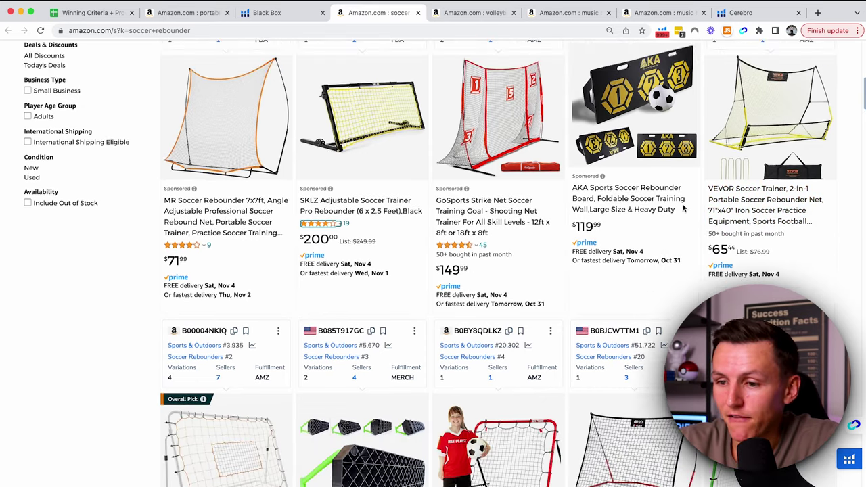
{"action": "scroll", "coordinate": [684, 209], "scroll_direction": "down", "scroll_amount": 3}
{"action": "scroll", "coordinate": [684, 209], "scroll_direction": "down", "scroll_amount": 5}
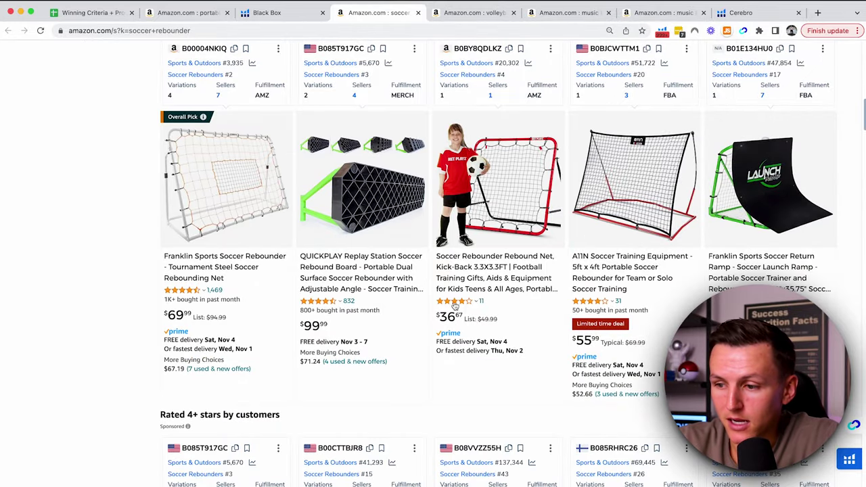
{"action": "mouse_move", "coordinate": [468, 304]}
{"action": "scroll", "coordinate": [468, 304], "scroll_direction": "up", "scroll_amount": 8}
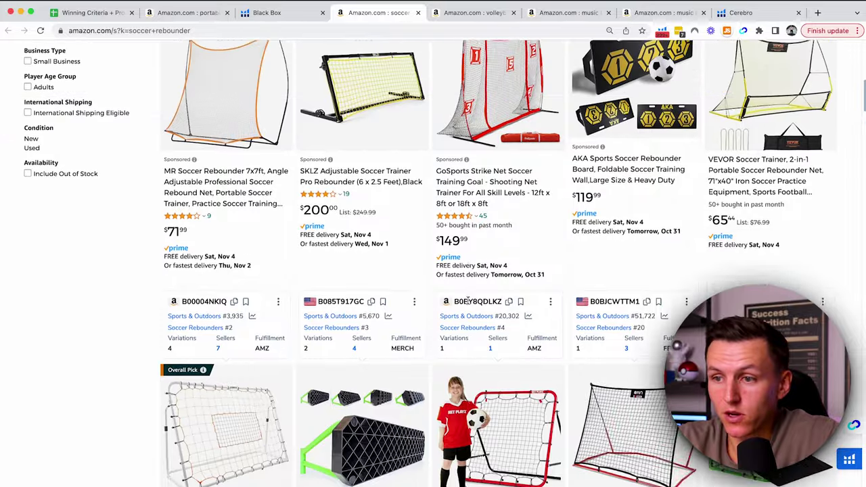
{"action": "scroll", "coordinate": [468, 304], "scroll_direction": "up", "scroll_amount": 1}
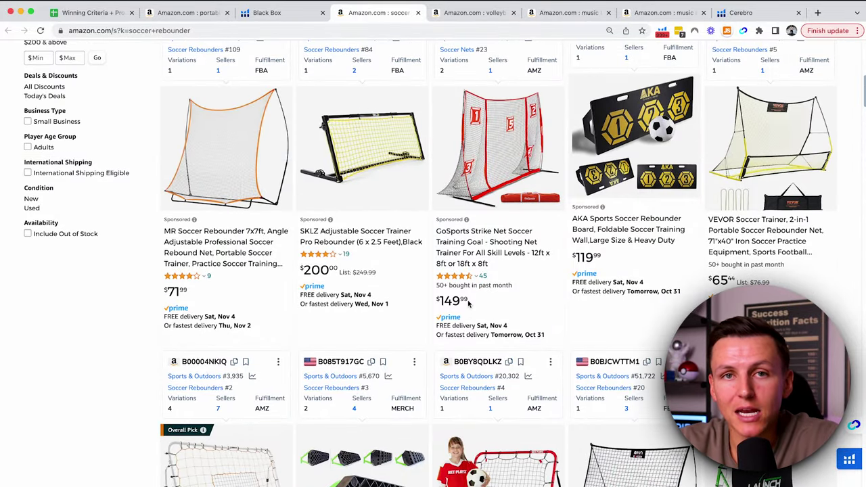
Compare the soccer rebounder listings with the winning criteria and products to avoid in the Google Sheets document.
{"action": "left_click", "coordinate": [103, 14]}
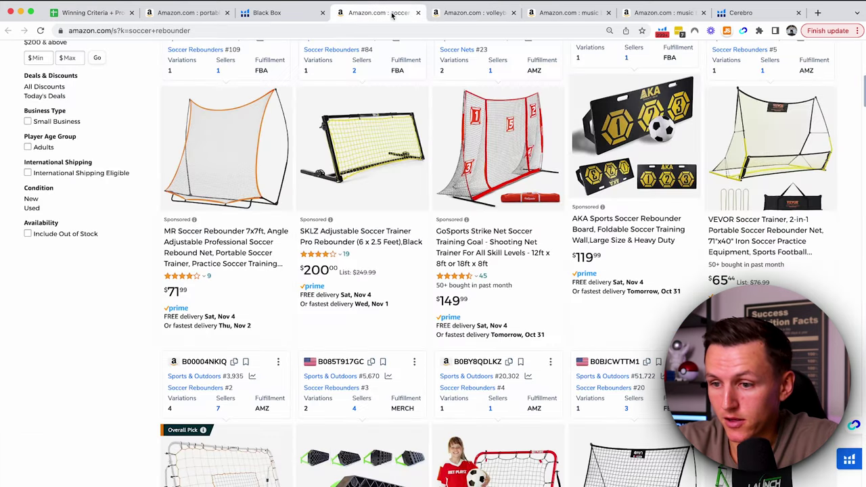
{"action": "left_click", "coordinate": [393, 15]}
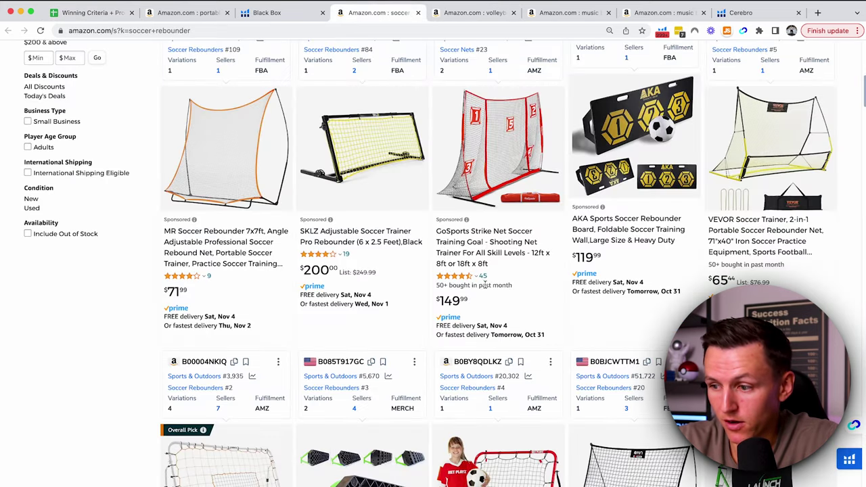
{"action": "left_click", "coordinate": [87, 17]}
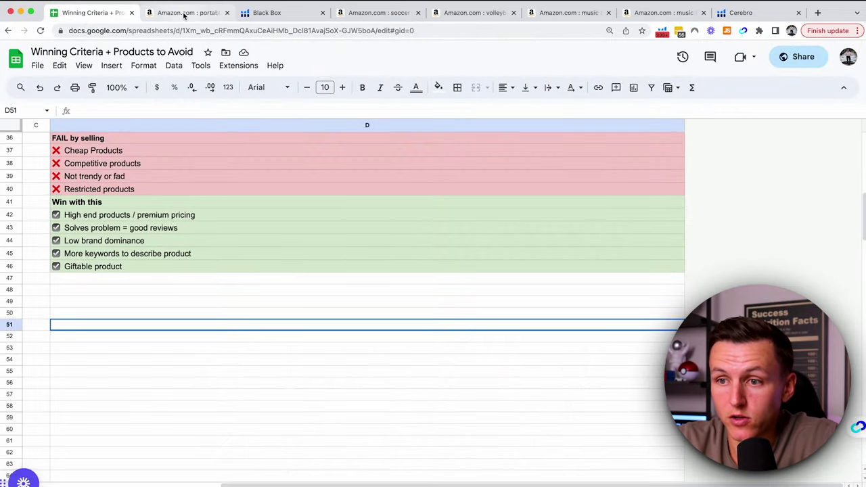
{"action": "left_click", "coordinate": [365, 14]}
{"action": "mouse_move", "coordinate": [192, 281]}
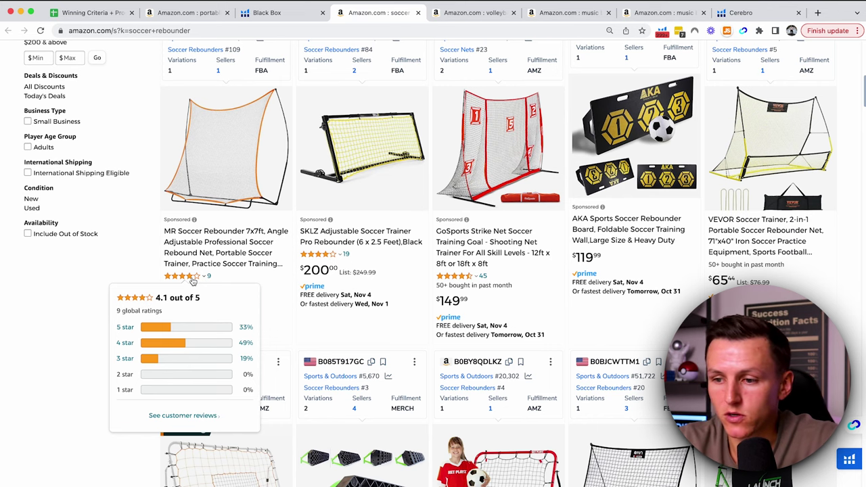
{"action": "left_click", "coordinate": [93, 12]}
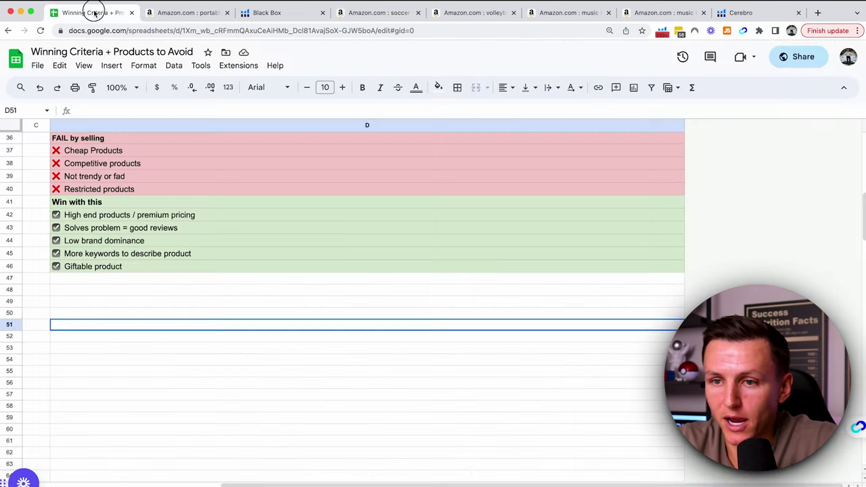
Return to the soccer rebounder search results on Amazon and run Helium 10 Xray on them.
{"action": "left_click", "coordinate": [194, 13]}
{"action": "key", "text": "super+4"}
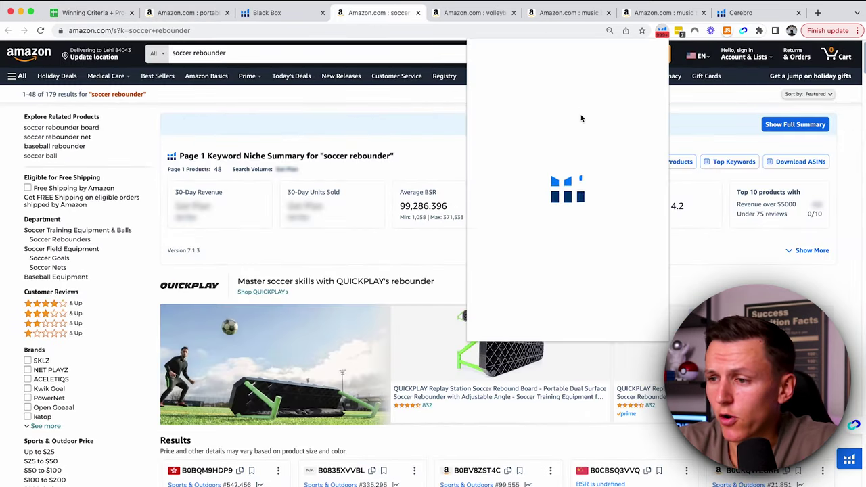
{"action": "left_click", "coordinate": [580, 128]}
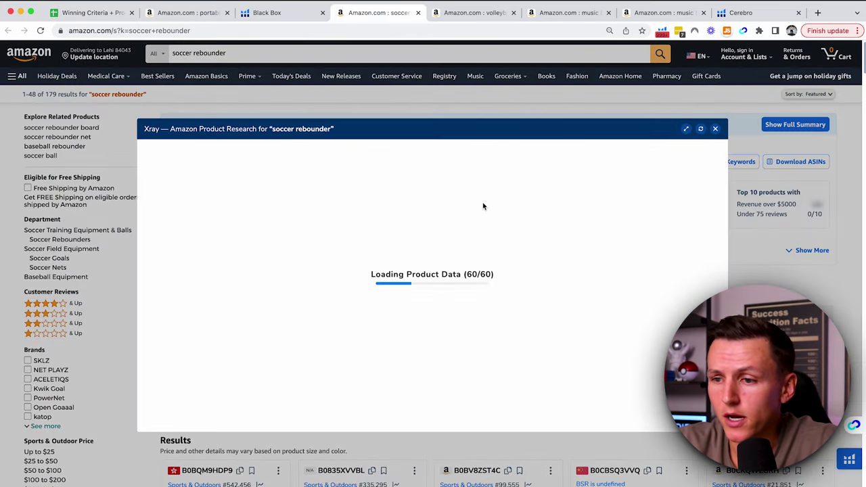
Examine the sales and monthly revenue of the individual soccer rebounder products in the Xray results.
{"action": "scroll", "coordinate": [410, 309], "scroll_direction": "down", "scroll_amount": 2}
{"action": "scroll", "coordinate": [410, 309], "scroll_direction": "up", "scroll_amount": 2}
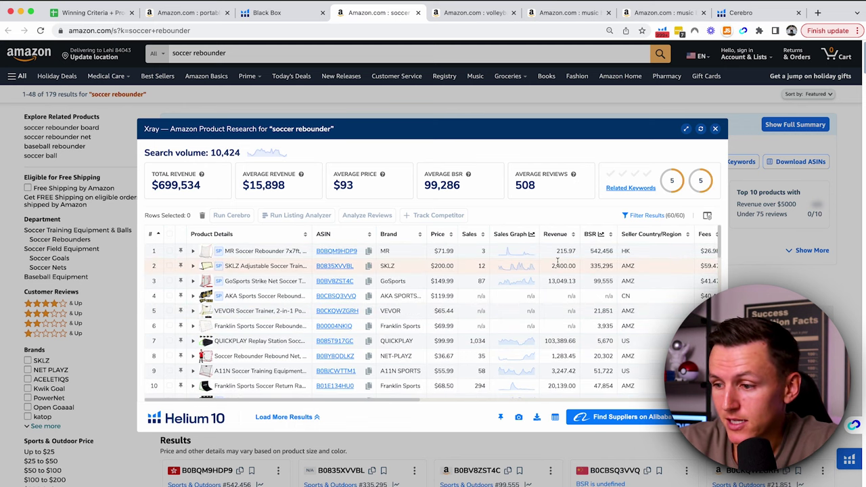
{"action": "scroll", "coordinate": [549, 271], "scroll_direction": "down", "scroll_amount": 1}
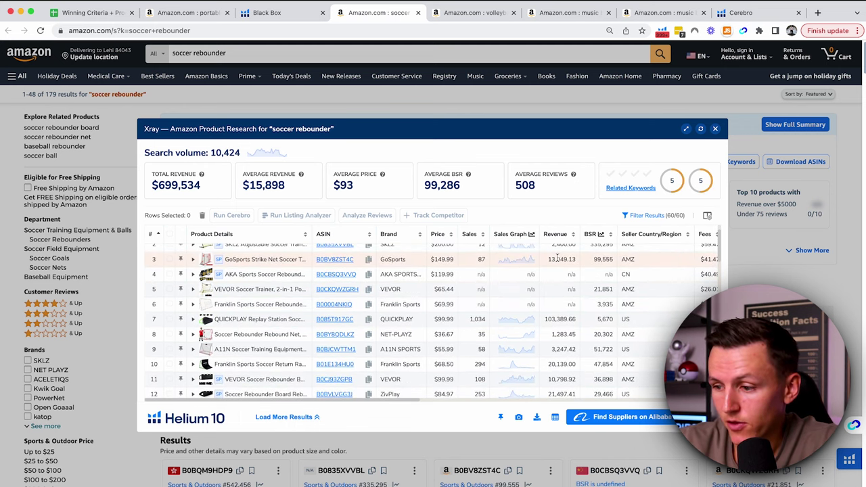
{"action": "scroll", "coordinate": [553, 271], "scroll_direction": "down", "scroll_amount": 1}
{"action": "mouse_move", "coordinate": [335, 293]}
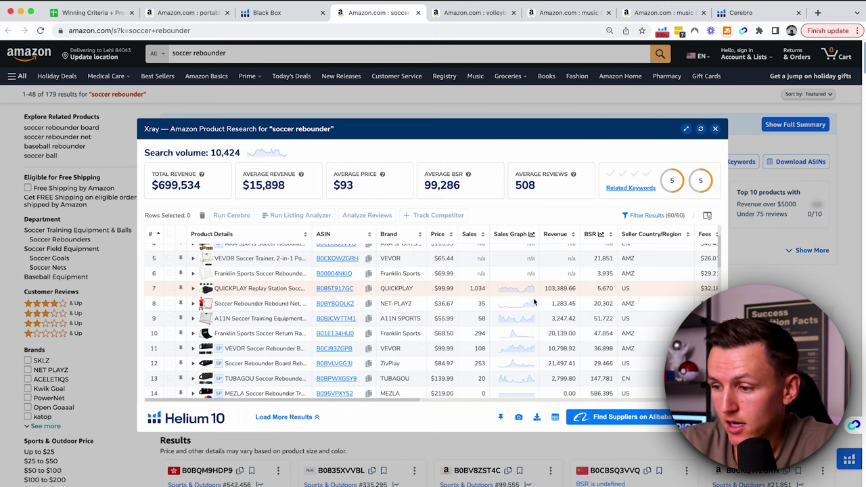
{"action": "scroll", "coordinate": [564, 290], "scroll_direction": "down", "scroll_amount": 1}
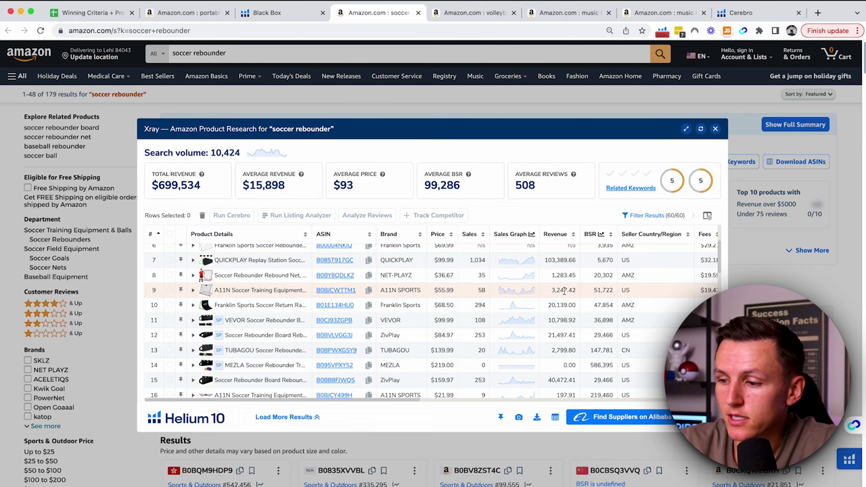
{"action": "double_click", "coordinate": [559, 320]}
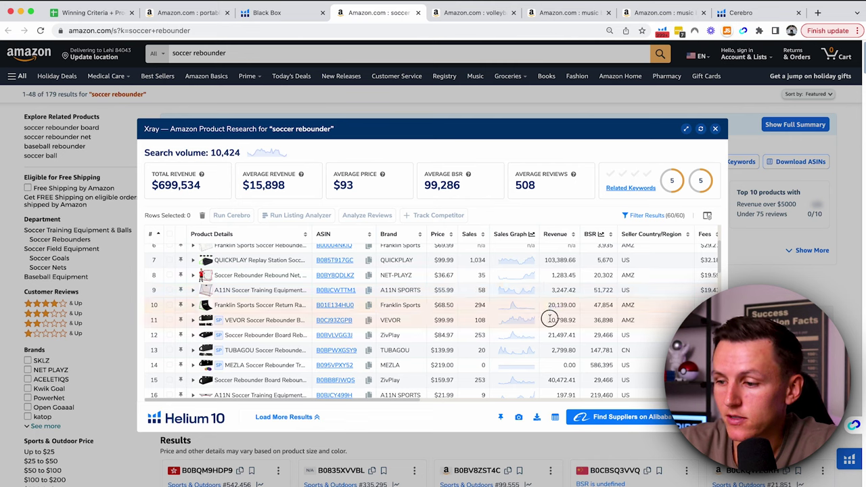
Examine the monthly revenue of further soccer rebounder products in the Xray results, including the ZivPlay and SKLZ ones.
{"action": "double_click", "coordinate": [559, 335]}
{"action": "scroll", "coordinate": [559, 335], "scroll_direction": "down", "scroll_amount": 1}
{"action": "double_click", "coordinate": [562, 342]}
{"action": "double_click", "coordinate": [572, 372]}
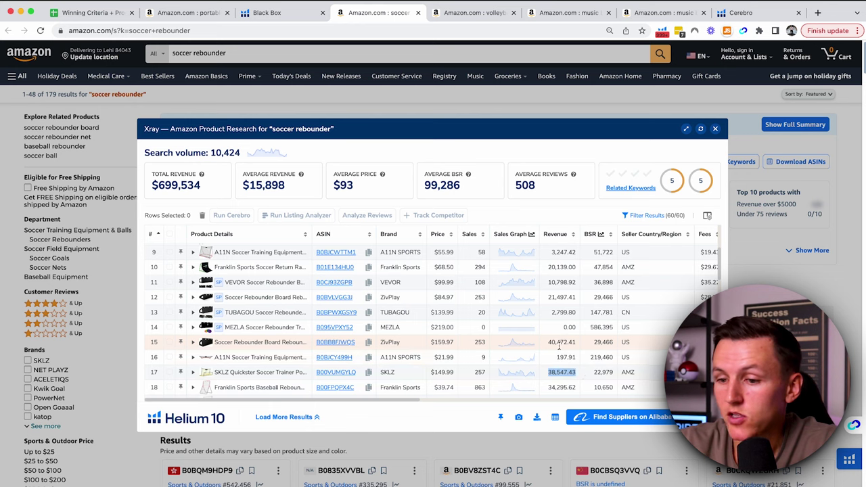
{"action": "scroll", "coordinate": [560, 347], "scroll_direction": "up", "scroll_amount": 1}
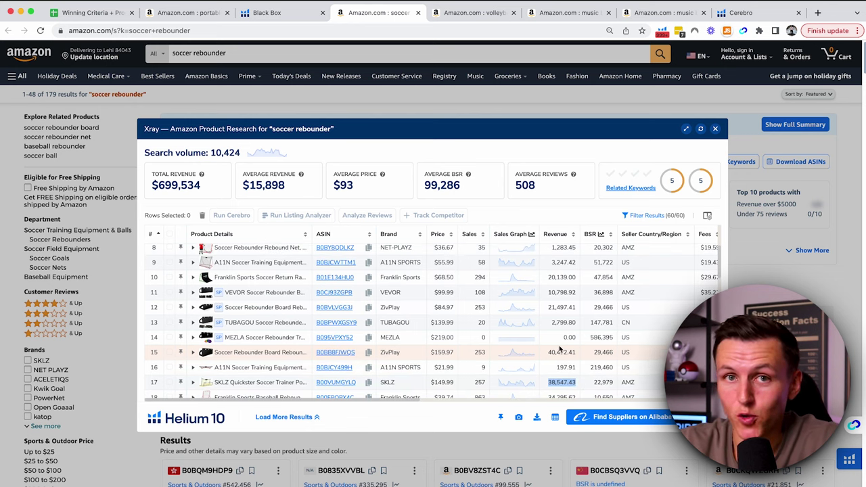
{"action": "scroll", "coordinate": [559, 348], "scroll_direction": "up", "scroll_amount": 4}
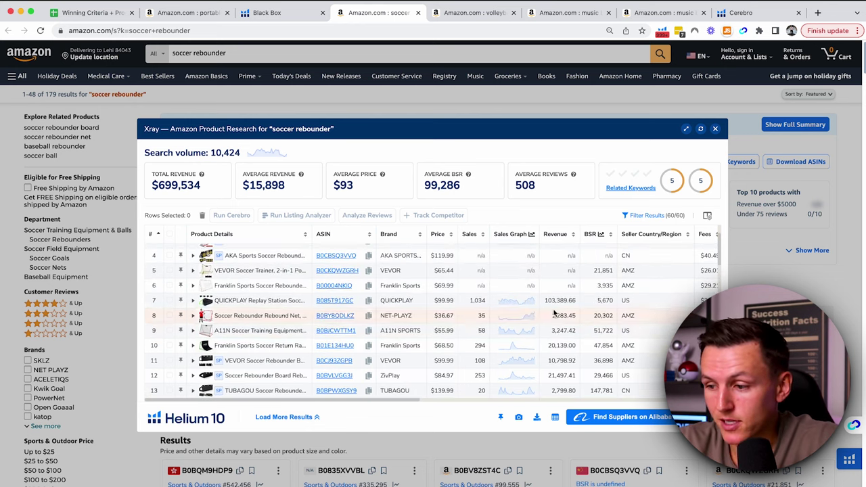
Preview the individual soccer rebounder listings in the Xray results, comparing their images, designs, prices, ratings and review counts.
{"action": "mouse_move", "coordinate": [298, 303]}
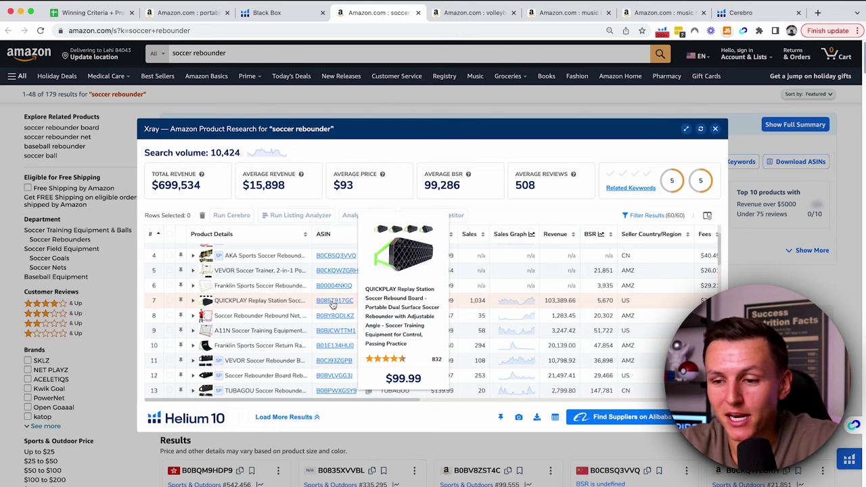
{"action": "mouse_move", "coordinate": [330, 319]}
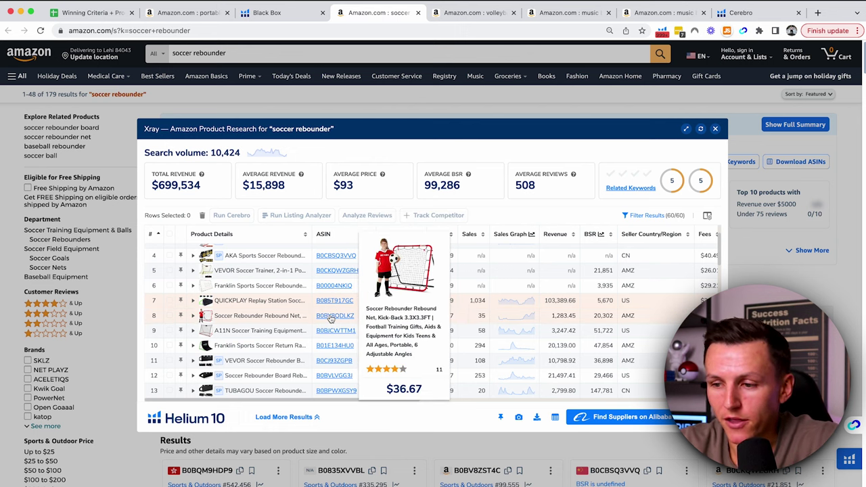
{"action": "mouse_move", "coordinate": [334, 337]}
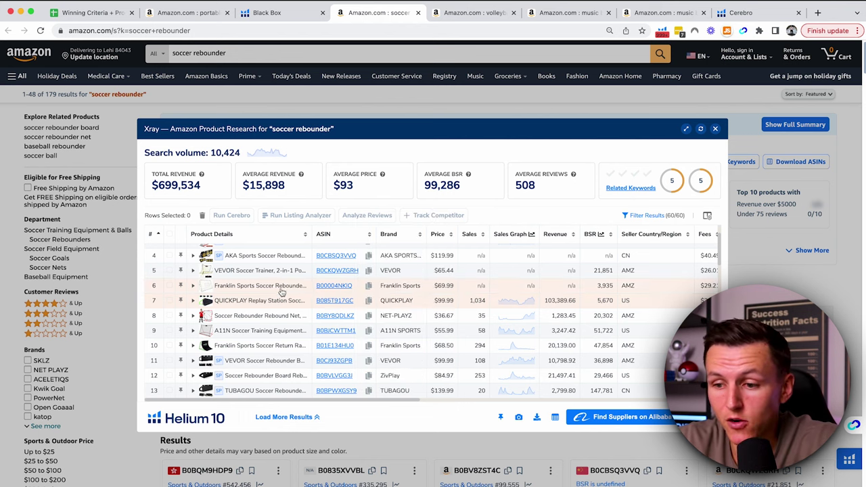
{"action": "mouse_move", "coordinate": [280, 289]}
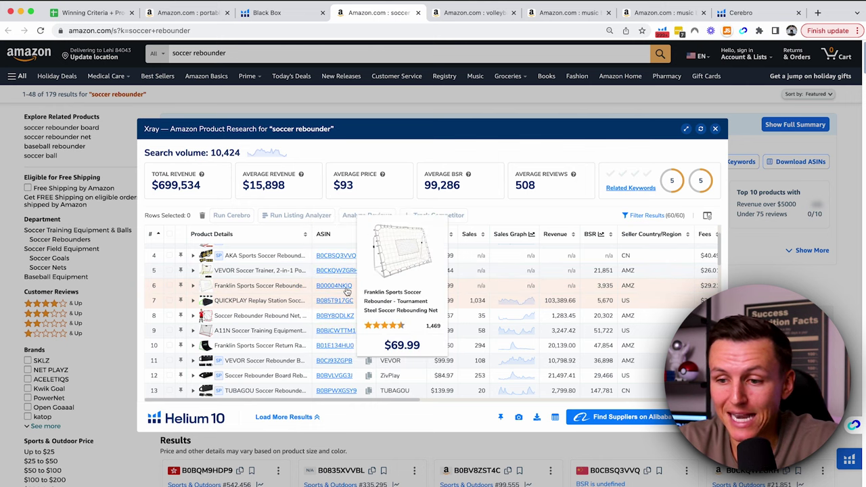
{"action": "mouse_move", "coordinate": [343, 276]}
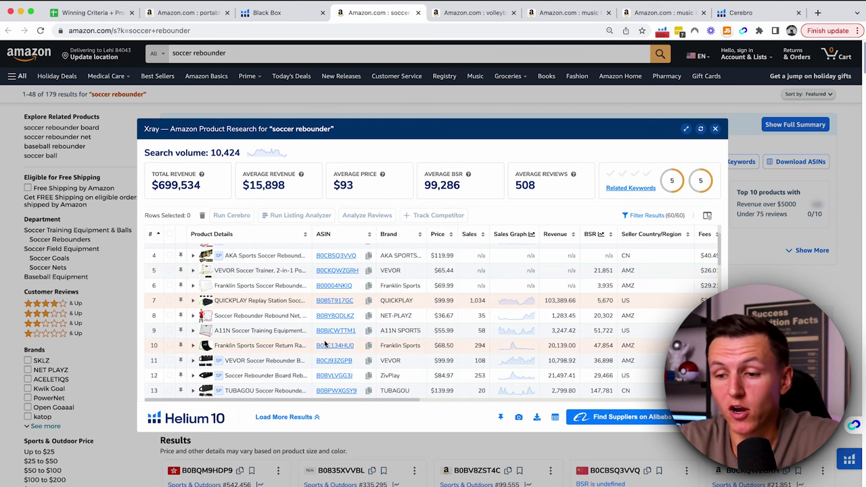
{"action": "mouse_move", "coordinate": [248, 333]}
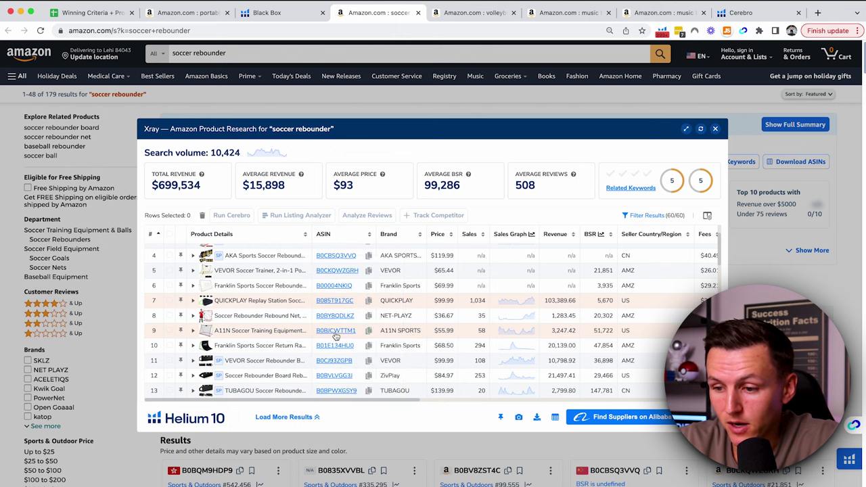
{"action": "mouse_move", "coordinate": [335, 337]}
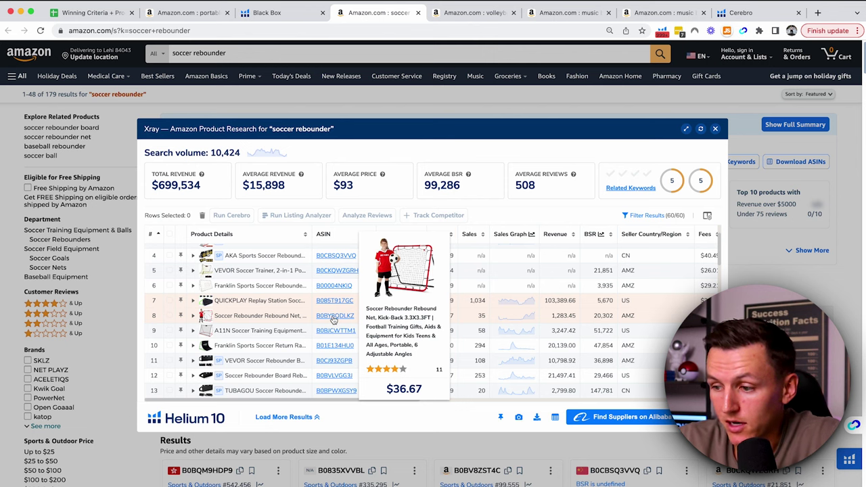
{"action": "scroll", "coordinate": [332, 319], "scroll_direction": "down", "scroll_amount": 1}
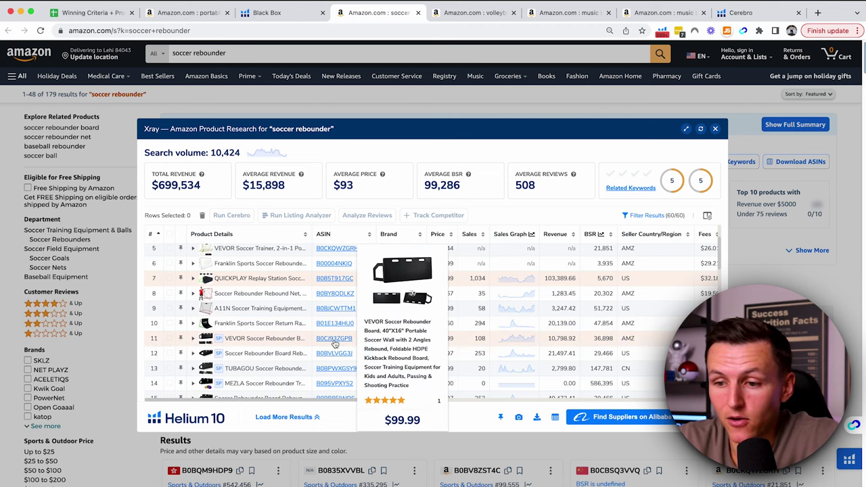
{"action": "scroll", "coordinate": [335, 343], "scroll_direction": "up", "scroll_amount": 3}
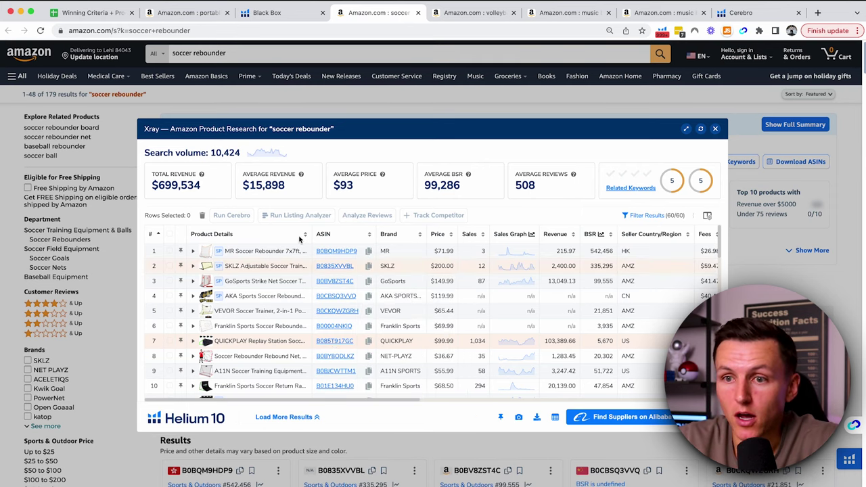
Check the win criteria in the Google Sheets document and run Cerebro on the QUICKPLAY, Franklin Sports Return and VEVOR board rebounders from Xray.
{"action": "left_click", "coordinate": [101, 13]}
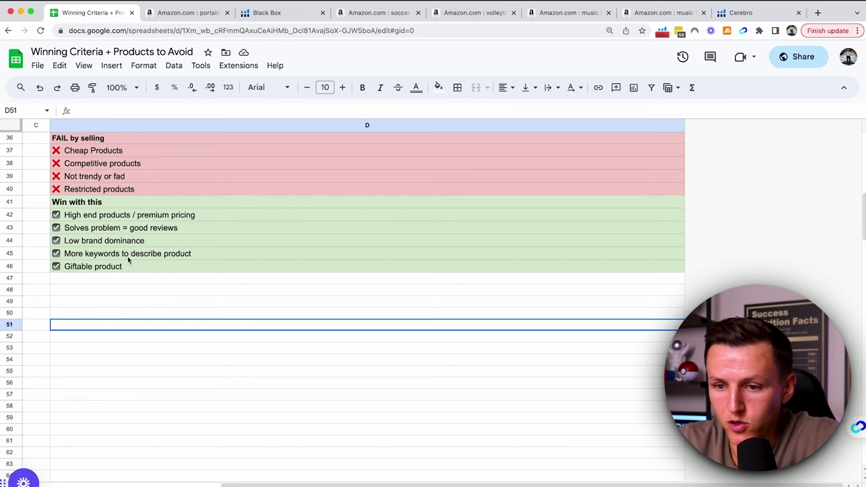
{"action": "left_click", "coordinate": [392, 13]}
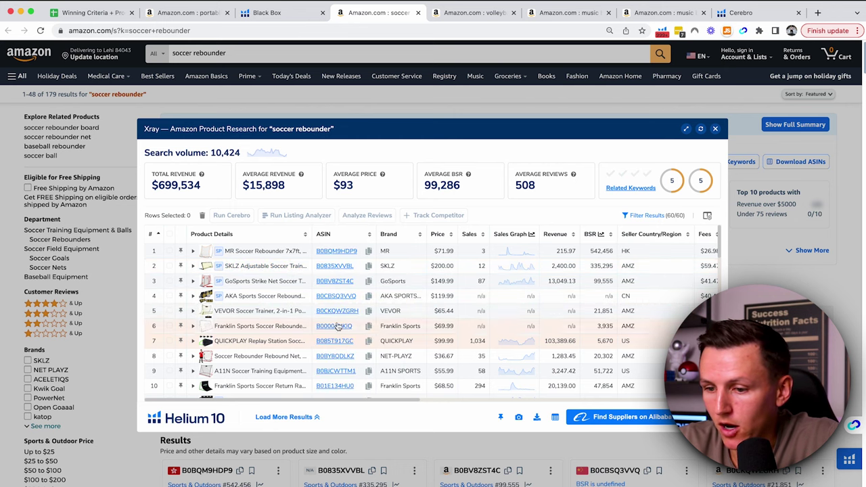
{"action": "left_click", "coordinate": [169, 341]}
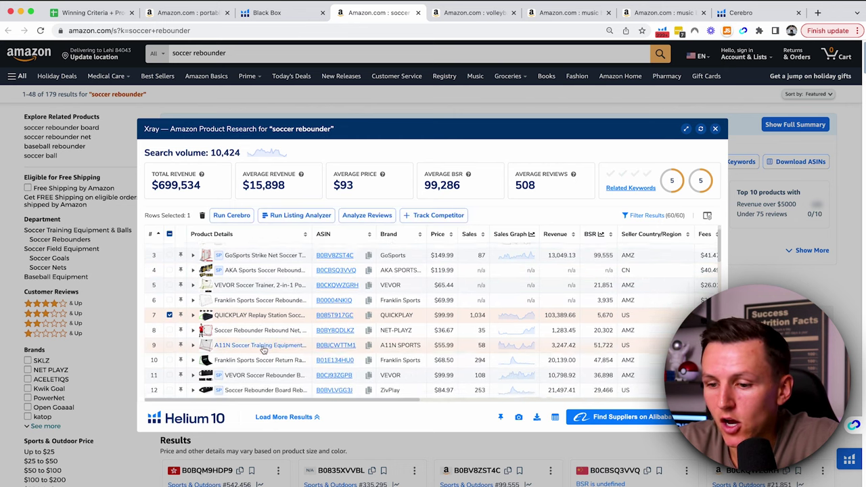
{"action": "scroll", "coordinate": [277, 355], "scroll_direction": "down", "scroll_amount": 2}
{"action": "left_click", "coordinate": [169, 351]}
{"action": "scroll", "coordinate": [339, 358], "scroll_direction": "down", "scroll_amount": 1}
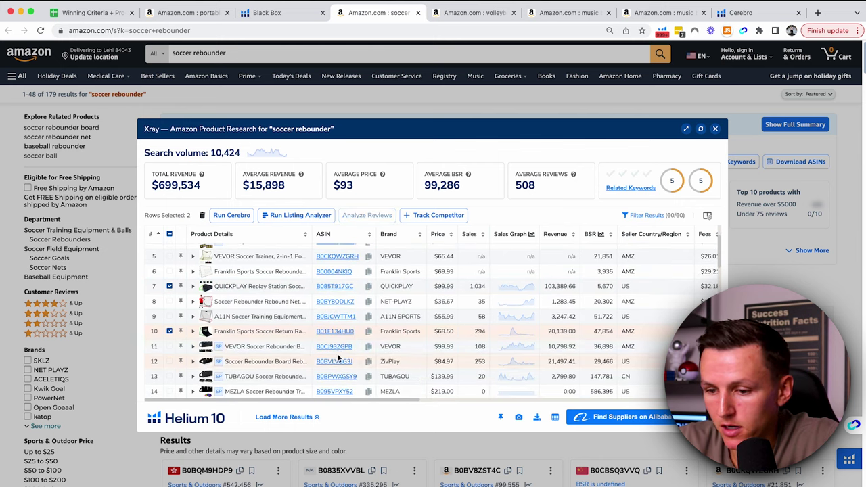
{"action": "left_click", "coordinate": [169, 346]}
{"action": "left_click", "coordinate": [237, 216]}
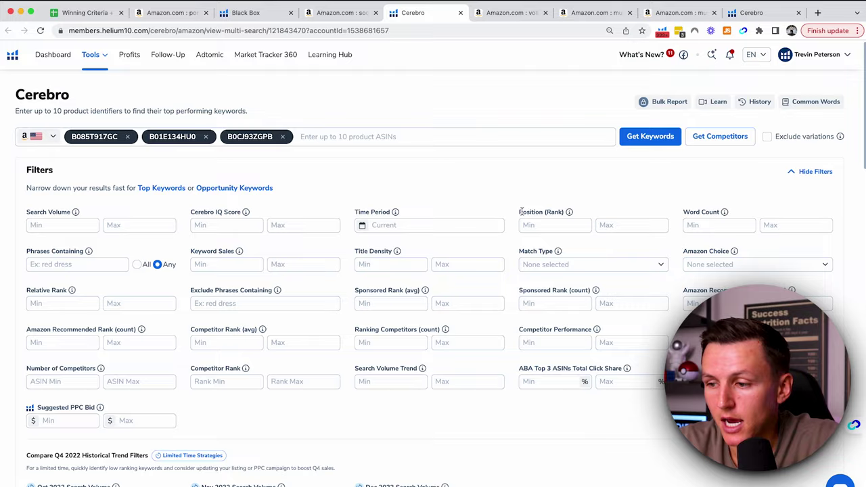
Filter the Cerebro keywords to a position rank from 1 to 18 and apply the filter.
{"action": "scroll", "coordinate": [514, 203], "scroll_direction": "down", "scroll_amount": 1}
{"action": "left_click_drag", "start_coordinate": [521, 177], "coordinate": [567, 178]}
{"action": "mouse_move", "coordinate": [568, 178]}
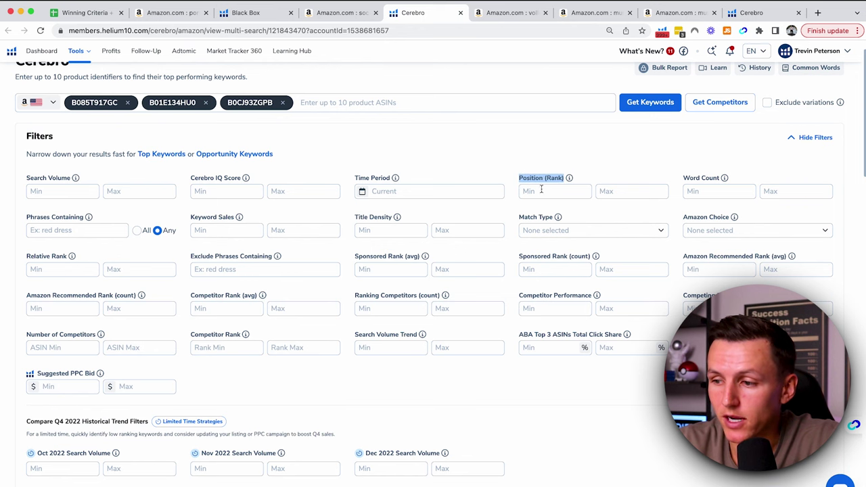
{"action": "left_click", "coordinate": [540, 192]}
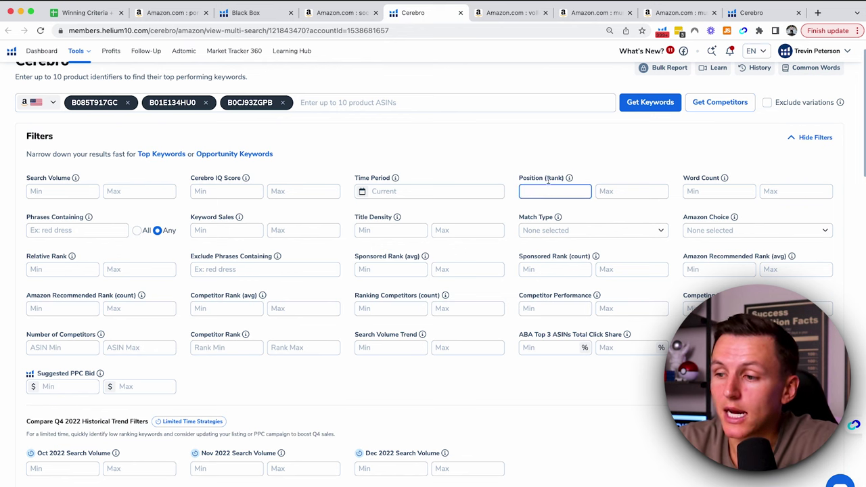
{"action": "type", "text": "1"}
{"action": "left_click", "coordinate": [603, 191]}
{"action": "type", "text": "20"}
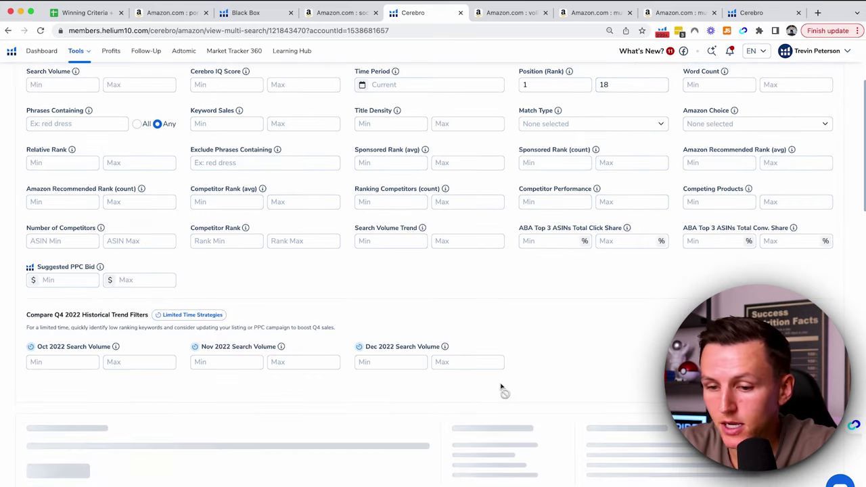
{"action": "scroll", "coordinate": [386, 325], "scroll_direction": "down", "scroll_amount": 1}
{"action": "scroll", "coordinate": [385, 325], "scroll_direction": "down", "scroll_amount": 3}
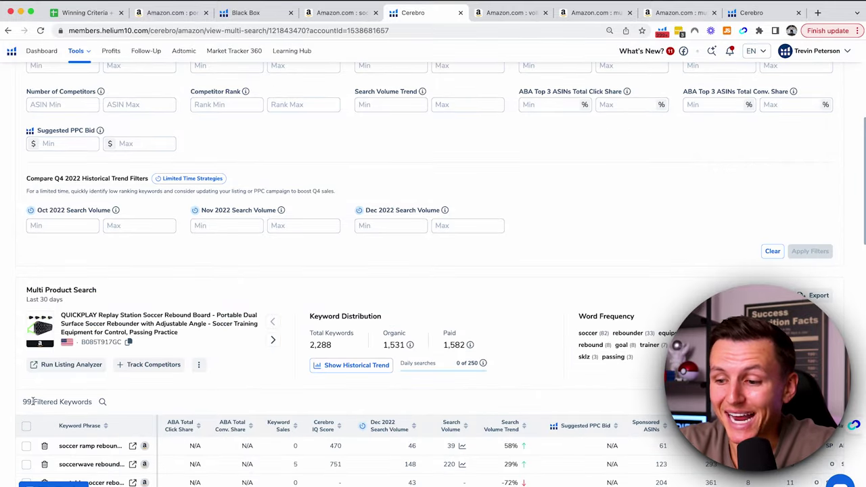
Sort the filtered keywords by highest search volume, delete the generic keyword "soccer" and review the remaining phrases.
{"action": "scroll", "coordinate": [236, 365], "scroll_direction": "down", "scroll_amount": 3}
{"action": "scroll", "coordinate": [431, 333], "scroll_direction": "down", "scroll_amount": 10}
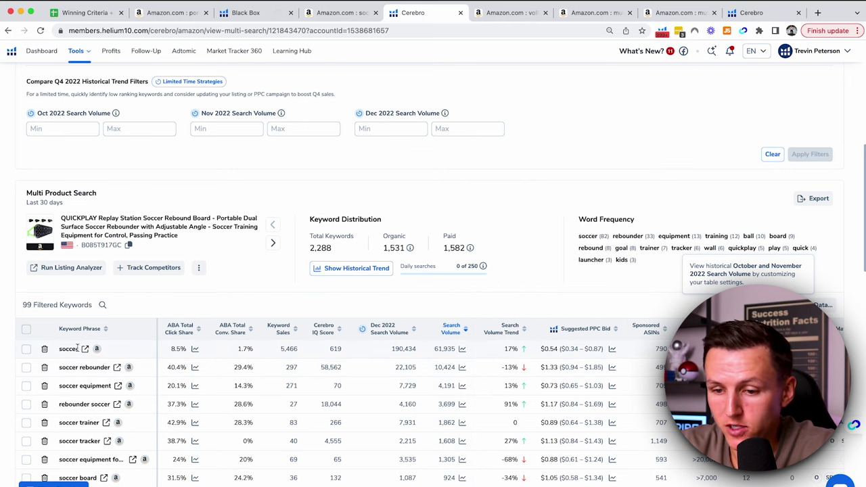
{"action": "left_click", "coordinate": [44, 349]}
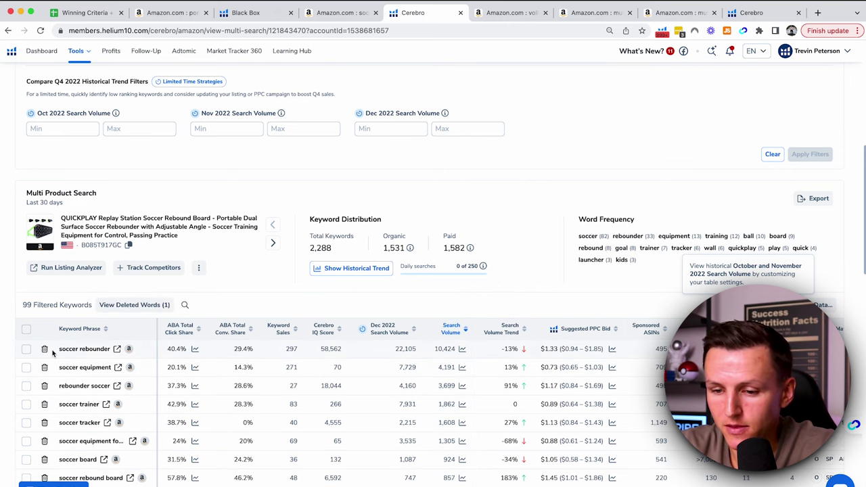
{"action": "scroll", "coordinate": [90, 335], "scroll_direction": "down", "scroll_amount": 1}
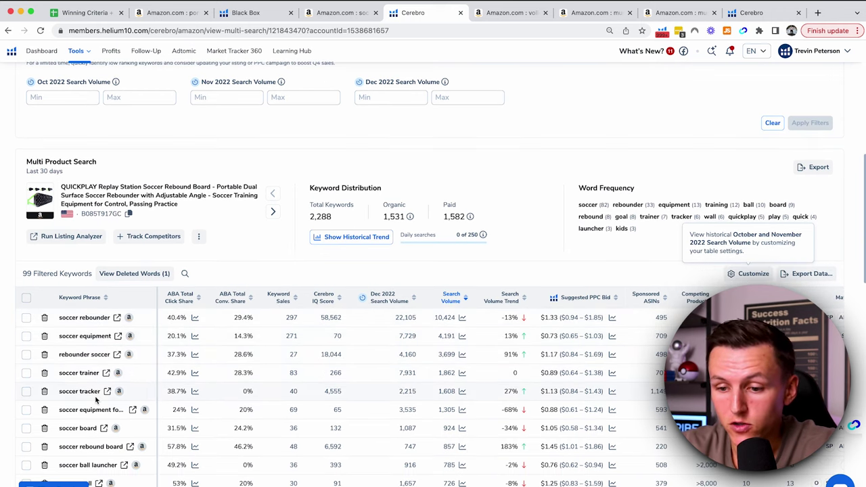
{"action": "scroll", "coordinate": [95, 400], "scroll_direction": "down", "scroll_amount": 1}
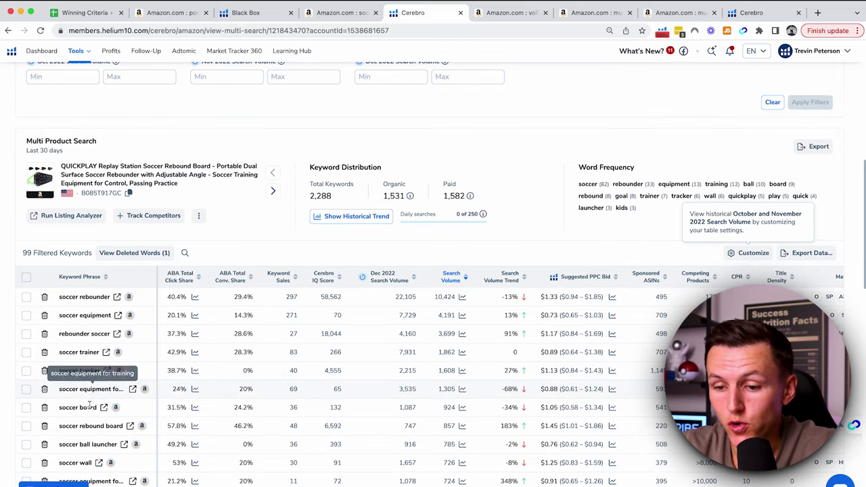
{"action": "scroll", "coordinate": [86, 409], "scroll_direction": "down", "scroll_amount": 1}
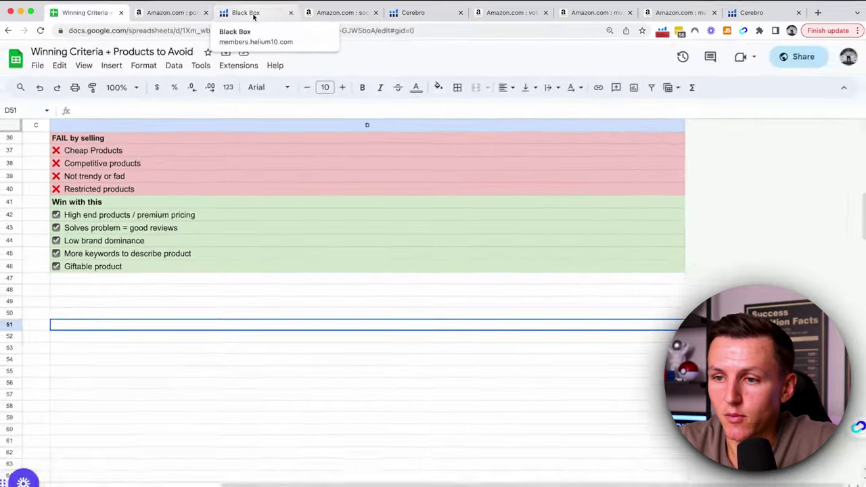
Switch to the Black Box keyword results and open the Amazon search results for "tree climbing gear".
{"action": "left_click", "coordinate": [254, 17]}
{"action": "scroll", "coordinate": [184, 231], "scroll_direction": "down", "scroll_amount": 2}
{"action": "scroll", "coordinate": [184, 231], "scroll_direction": "down", "scroll_amount": 4}
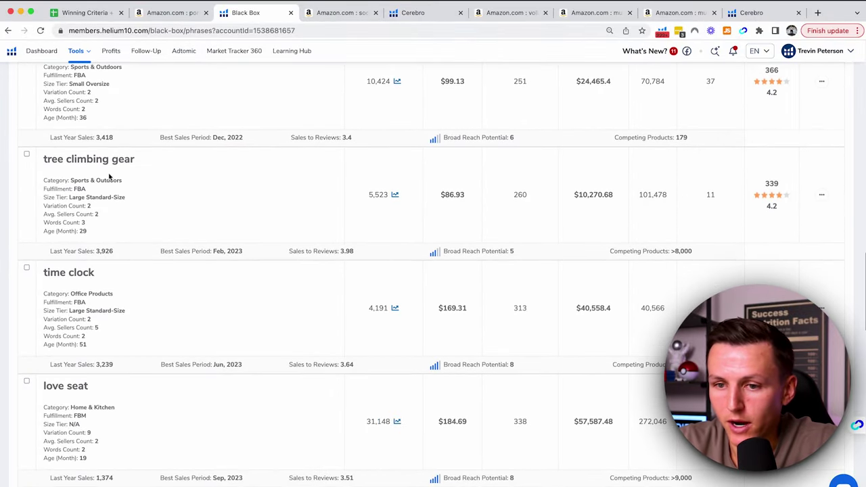
{"action": "left_click", "coordinate": [822, 195]}
{"action": "left_click", "coordinate": [804, 215]}
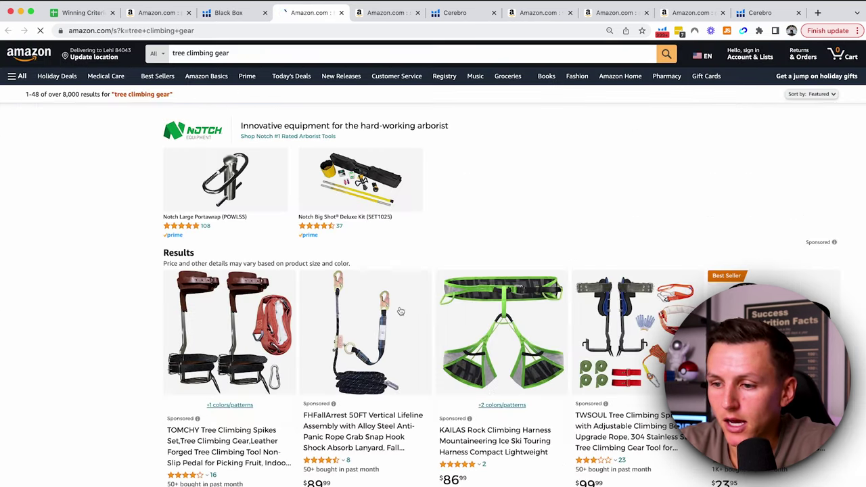
Look over the tree climbing gear listings and run Helium 10 Xray product research on them.
{"action": "scroll", "coordinate": [400, 311], "scroll_direction": "down", "scroll_amount": 3}
{"action": "scroll", "coordinate": [400, 311], "scroll_direction": "down", "scroll_amount": 4}
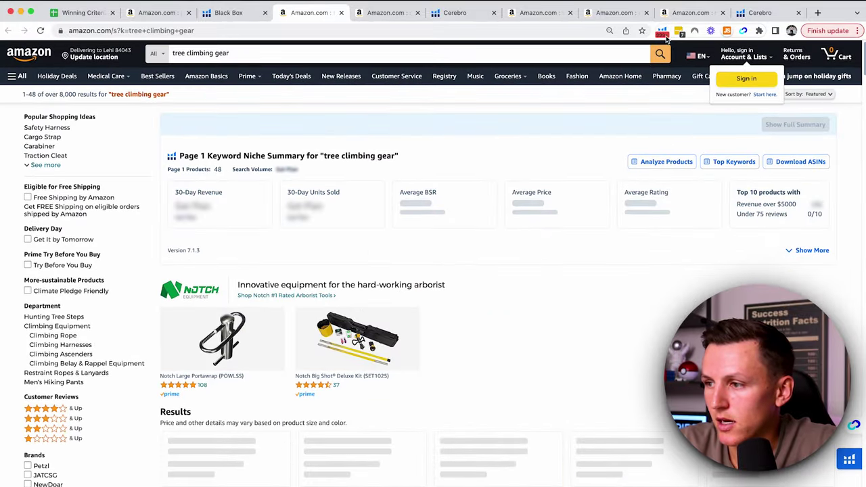
{"action": "left_click", "coordinate": [662, 30]}
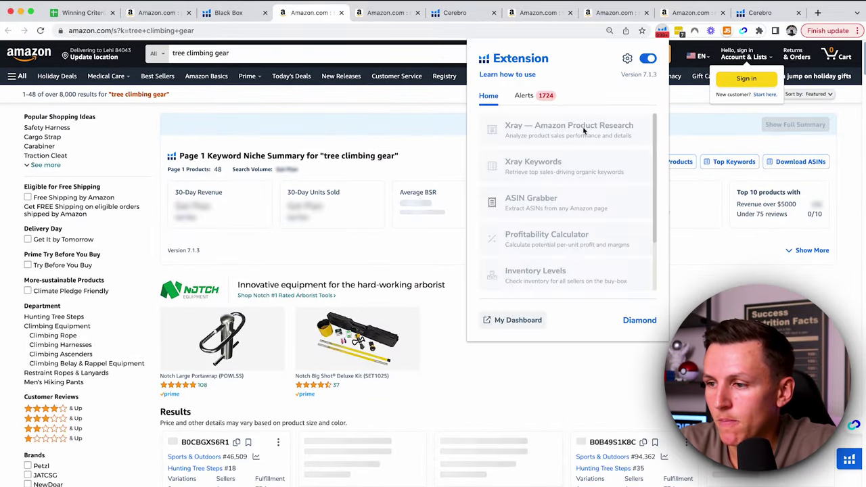
{"action": "left_click", "coordinate": [582, 130]}
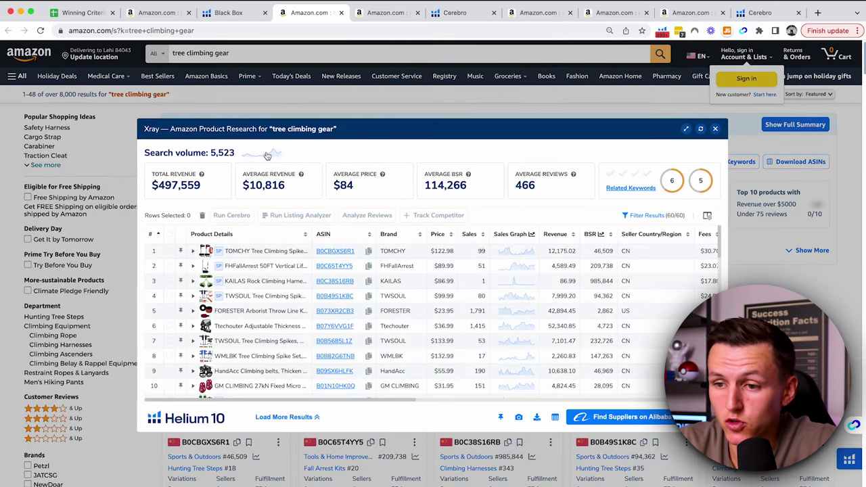
View the all-time search volume history for "tree climbing gear" and close the chart.
{"action": "left_click", "coordinate": [268, 155]}
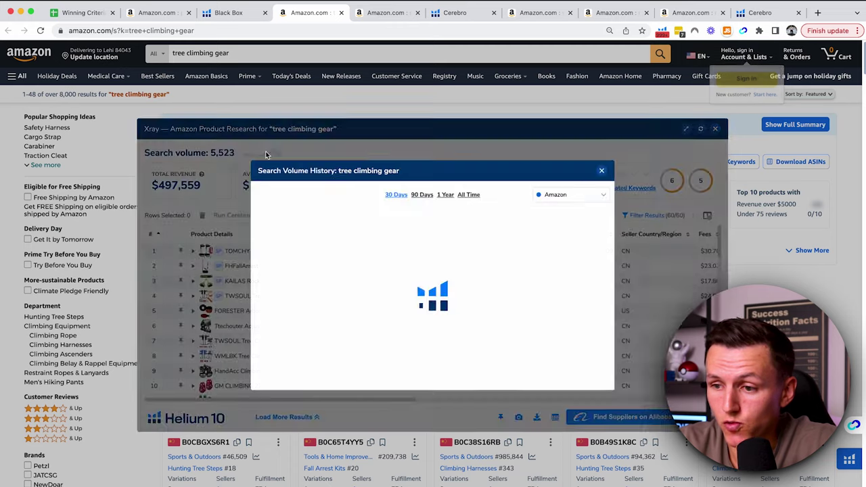
{"action": "left_click", "coordinate": [470, 195]}
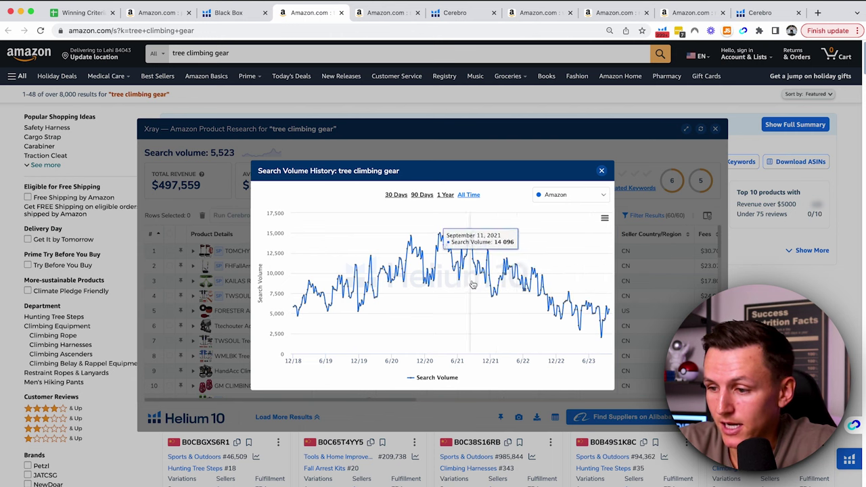
{"action": "left_click", "coordinate": [603, 171]}
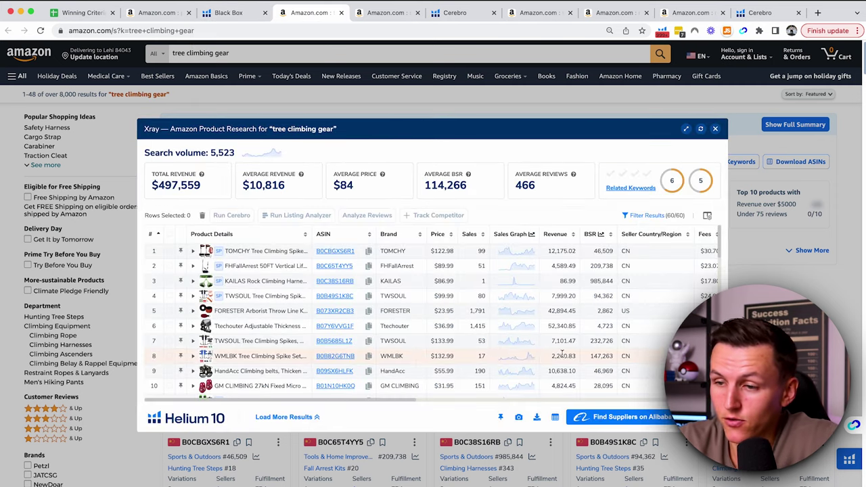
Return to the Black Box keyword results and open the Amazon search results for "fold out chair bed".
{"action": "left_click", "coordinate": [231, 13]}
{"action": "scroll", "coordinate": [206, 342], "scroll_direction": "down", "scroll_amount": 3}
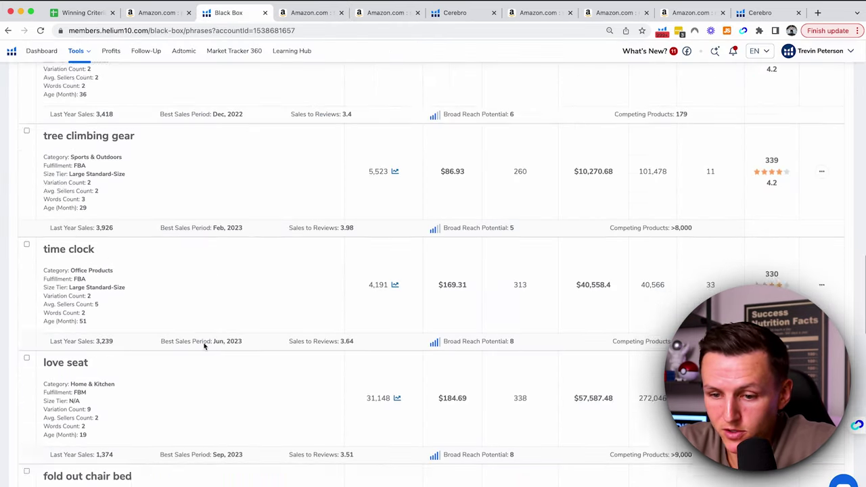
{"action": "scroll", "coordinate": [74, 187], "scroll_direction": "down", "scroll_amount": 5}
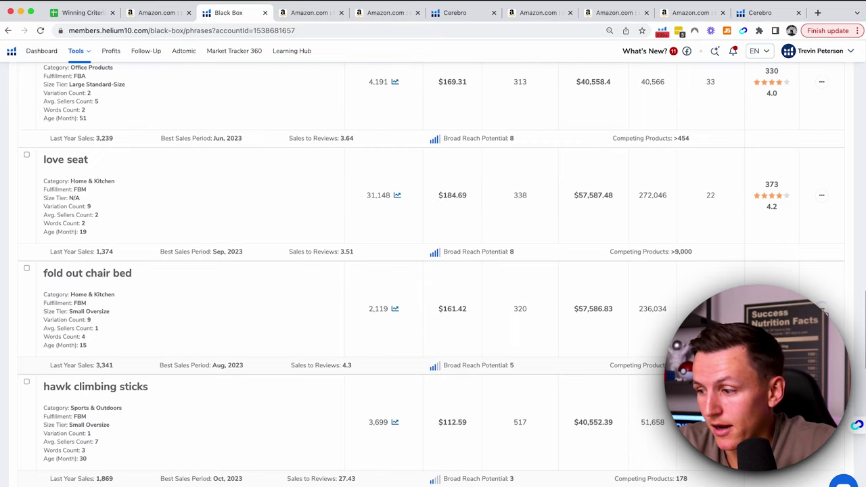
{"action": "left_click", "coordinate": [87, 273]}
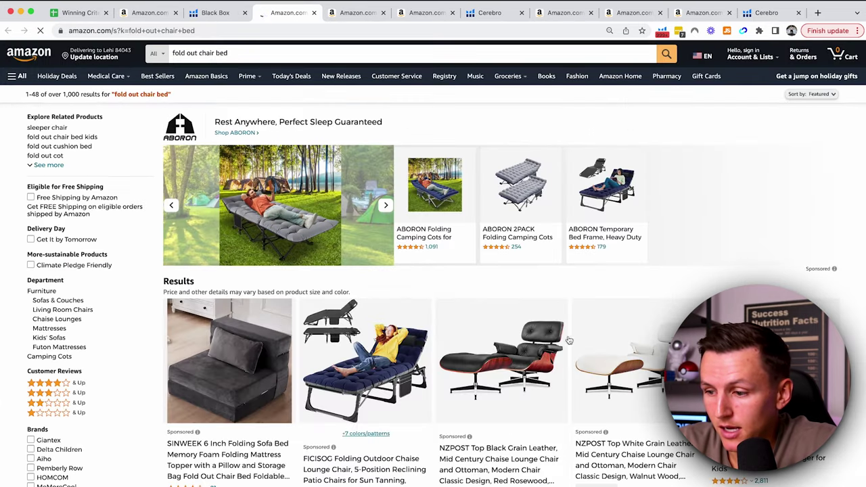
Look over the "fold out chair bed" listings, comparing product types, prices, review counts and recent purchases.
{"action": "scroll", "coordinate": [569, 341], "scroll_direction": "down", "scroll_amount": 2}
{"action": "scroll", "coordinate": [569, 340], "scroll_direction": "down", "scroll_amount": 3}
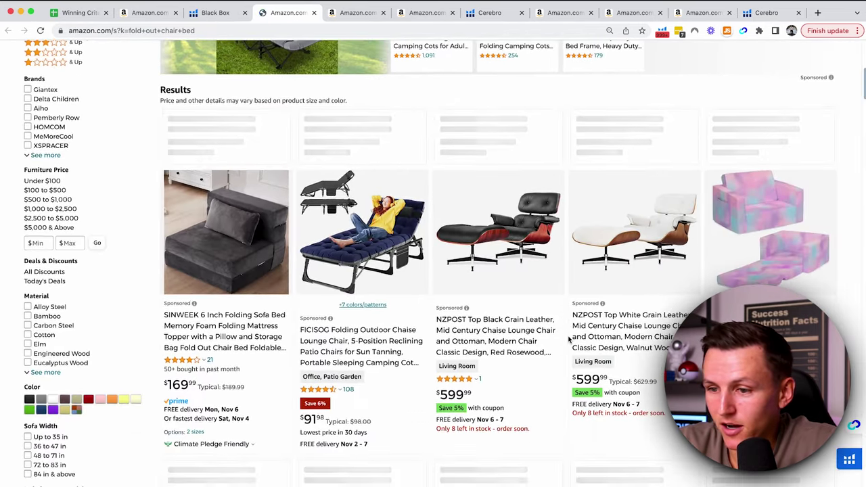
{"action": "scroll", "coordinate": [569, 340], "scroll_direction": "down", "scroll_amount": 6}
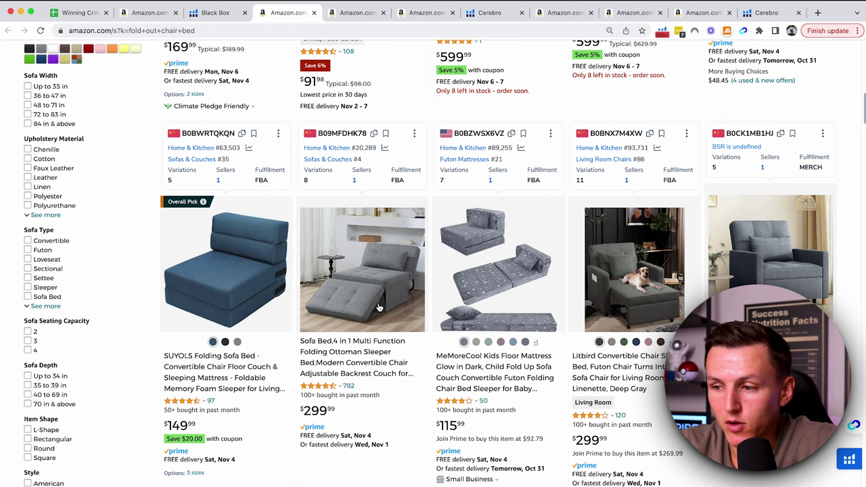
{"action": "scroll", "coordinate": [379, 308], "scroll_direction": "up", "scroll_amount": 4}
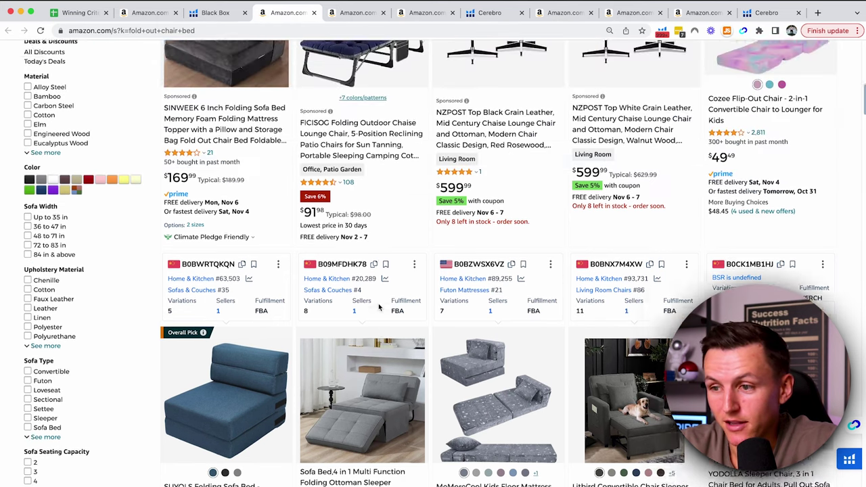
{"action": "scroll", "coordinate": [378, 303], "scroll_direction": "up", "scroll_amount": 1}
{"action": "scroll", "coordinate": [378, 303], "scroll_direction": "down", "scroll_amount": 3}
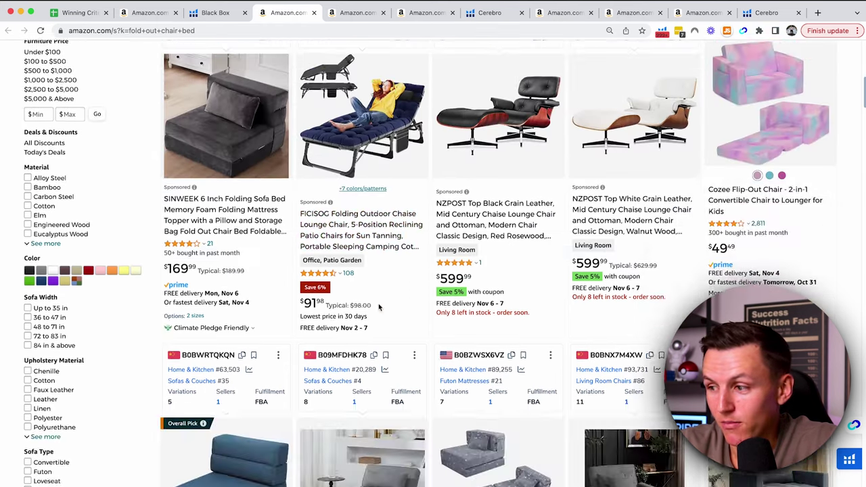
{"action": "scroll", "coordinate": [379, 308], "scroll_direction": "down", "scroll_amount": 3}
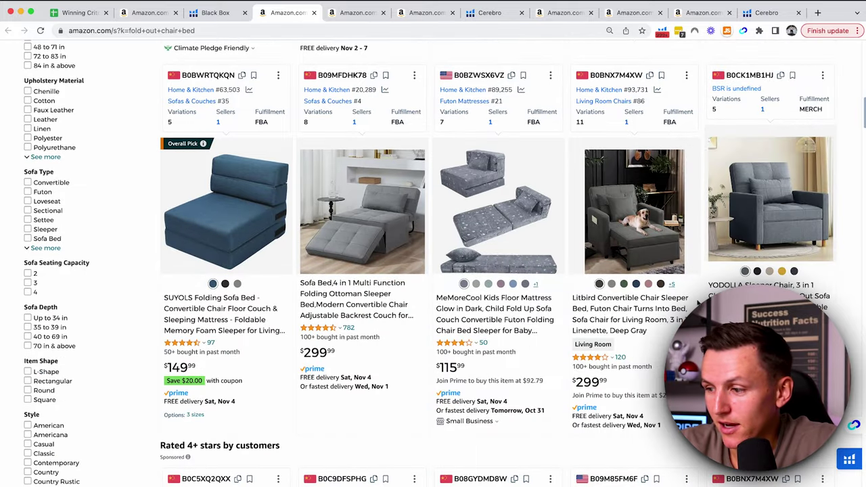